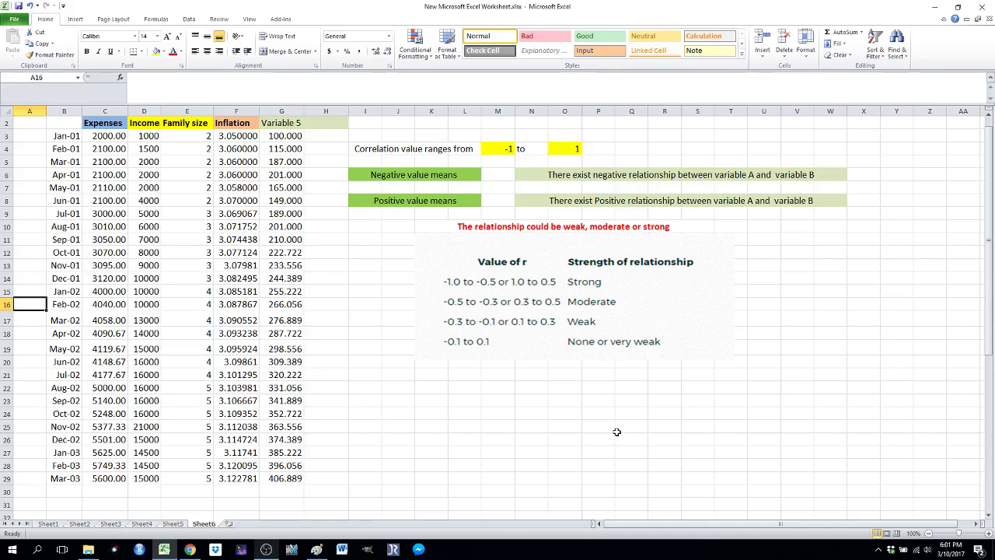
- Examine the variable headers in row 2, from Expenses through Income, Family size and Inflation to Variable 5
key(Up)
key(Up)
key(Up)
key(Up)
key(Up)
key(Up)
key(Up)
key(Up)
key(Up)
key(Up)
key(Up)
key(Up)
key(Up)
key(Up)
key(Up)
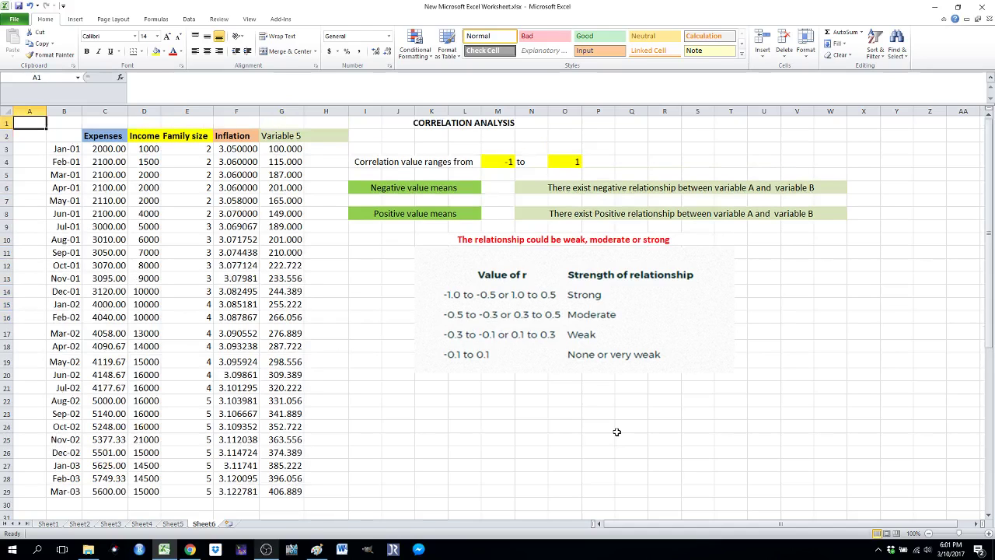
key(Right)
key(Right)
key(Down)
key(Right)
key(Right)
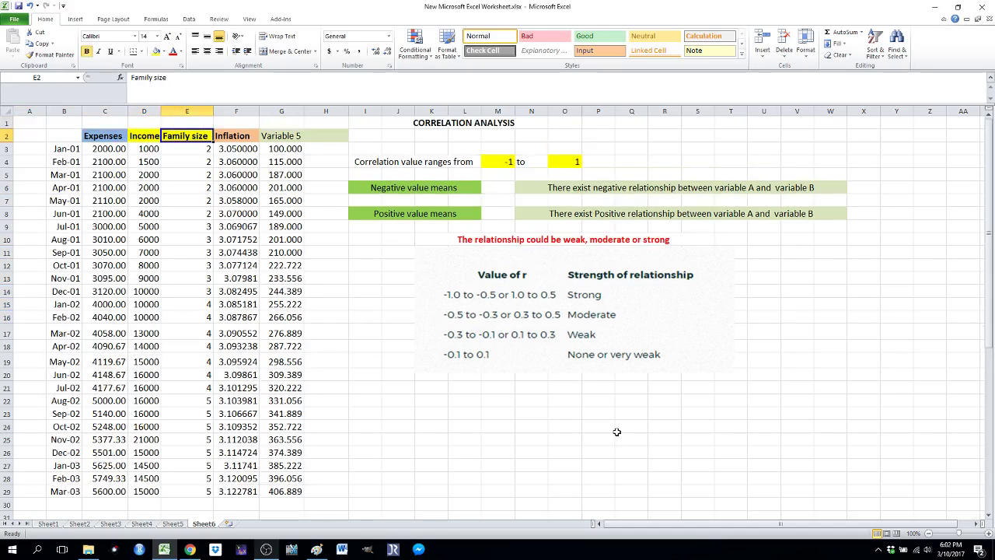
key(Right)
key(Right)
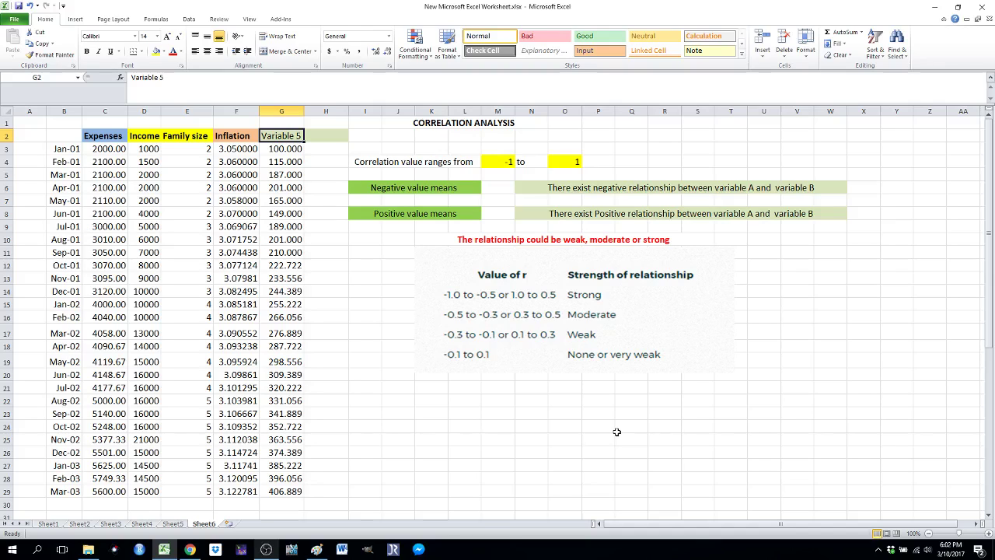
key(Left)
key(Left)
key(Left)
key(Left)
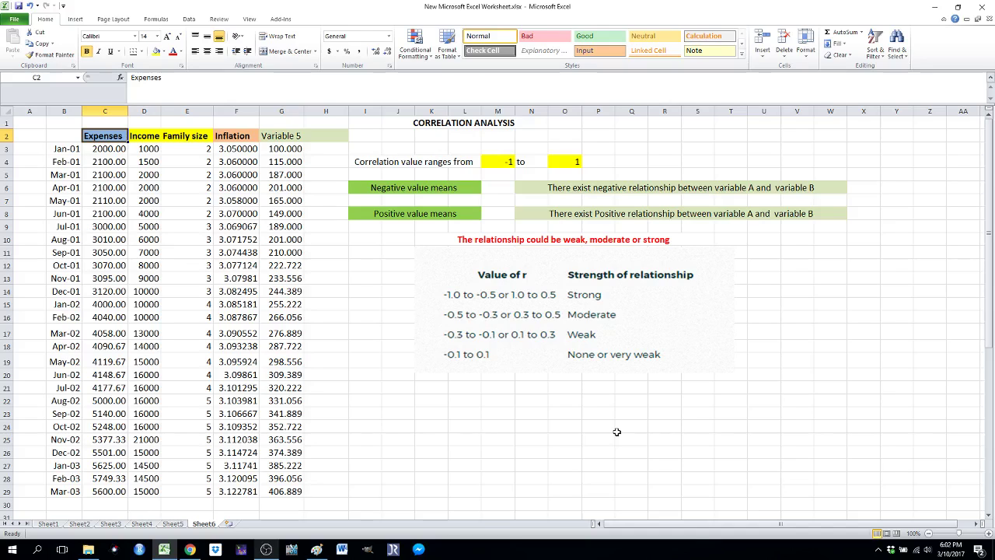
key(Right)
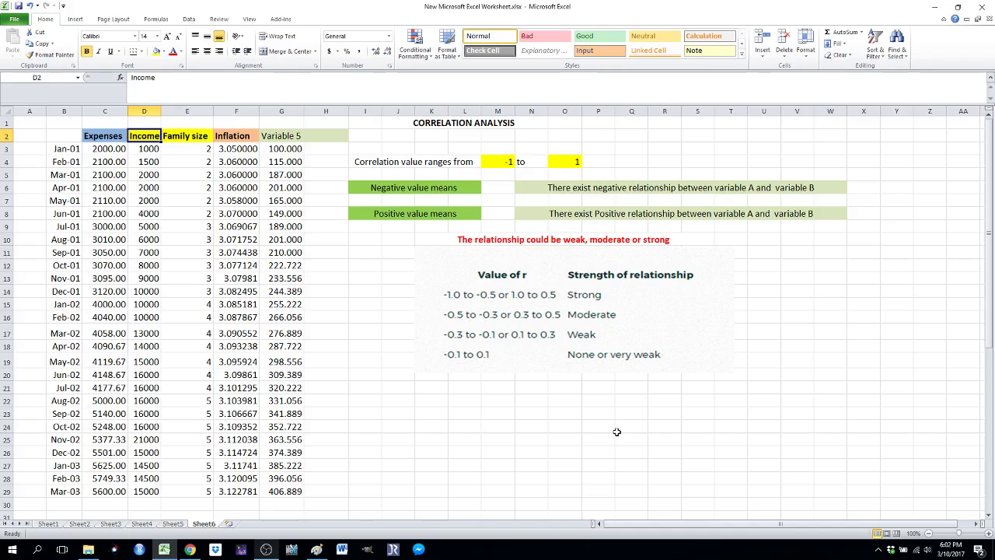
key(Right)
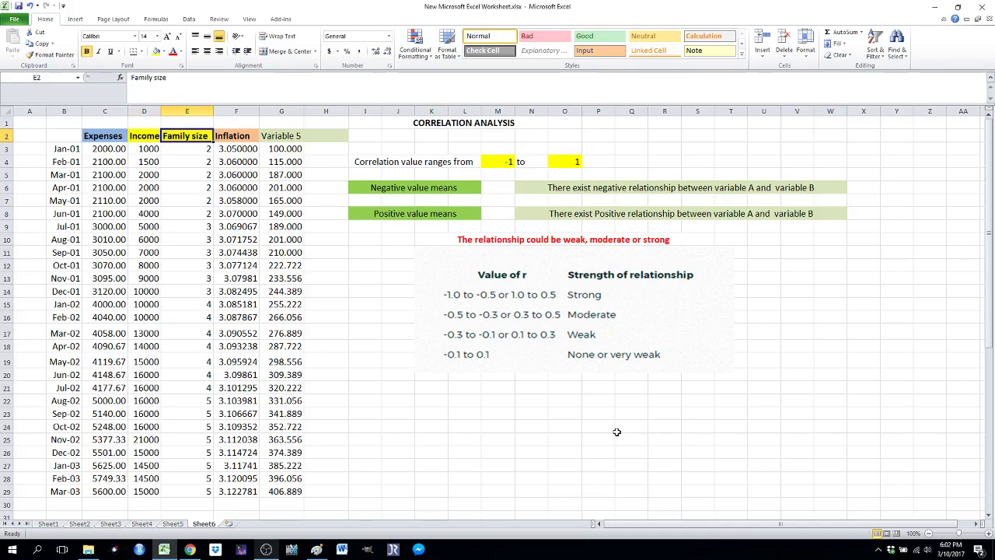
key(Right)
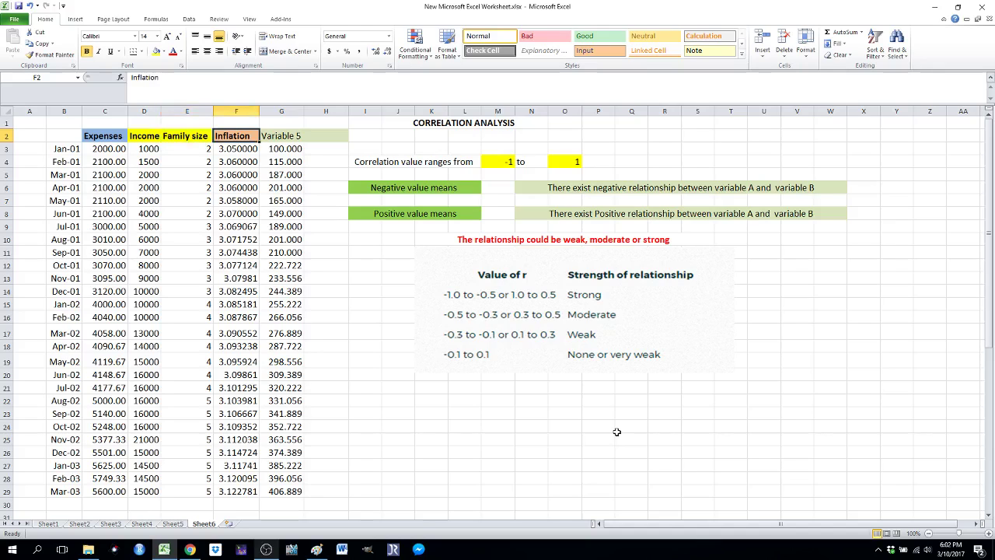
key(Right)
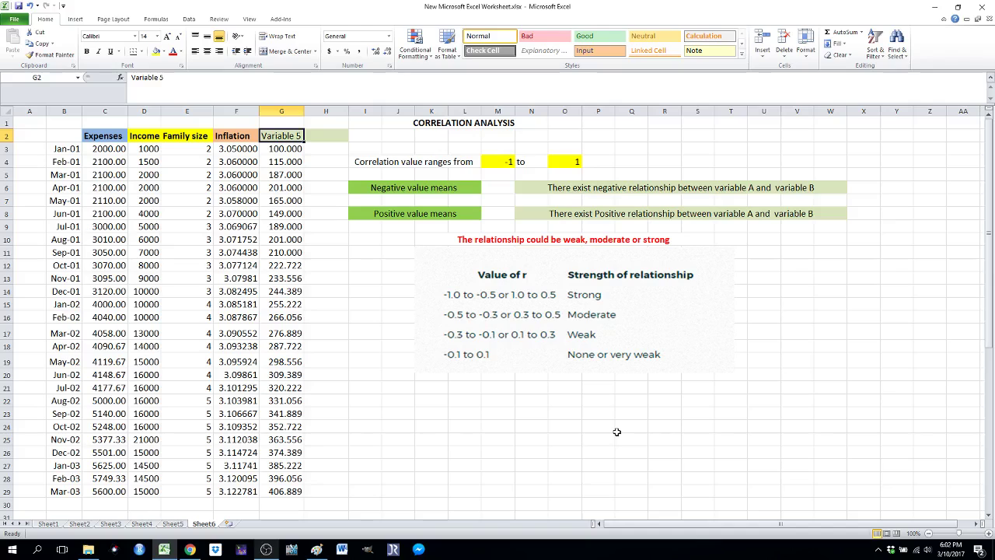
key(Right)
key(Right)
key(Right)
key(Right)
key(Left)
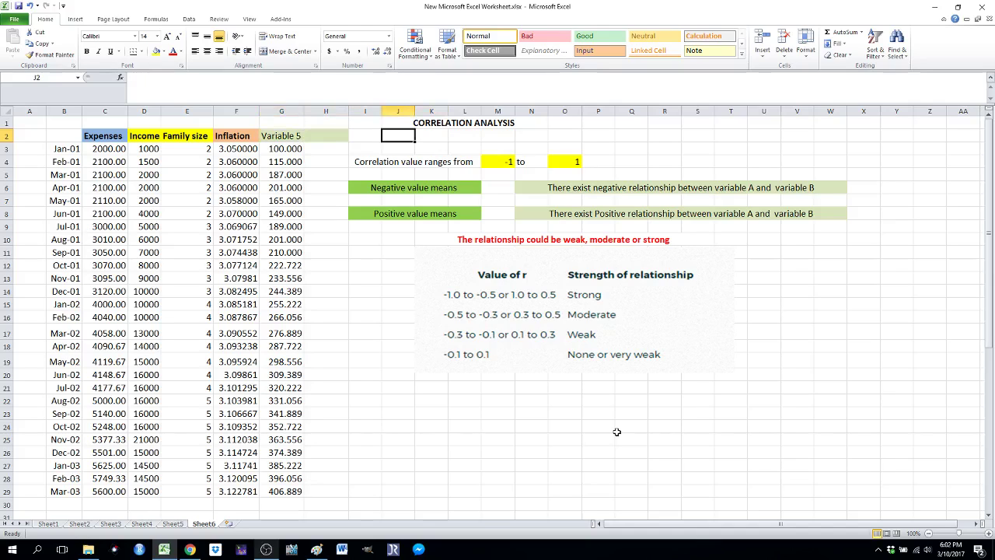
key(Left)
key(Left)
key(Left)
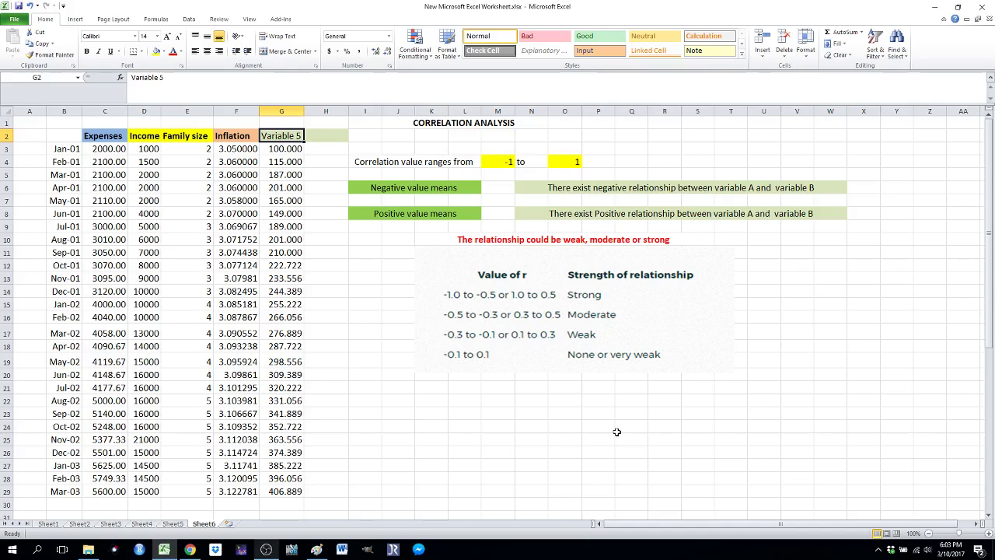
- Examine the notes on the correlation value range, the meaning of negative and positive values, and the relationship strength table
key(Right)
key(Right)
key(Right)
key(Right)
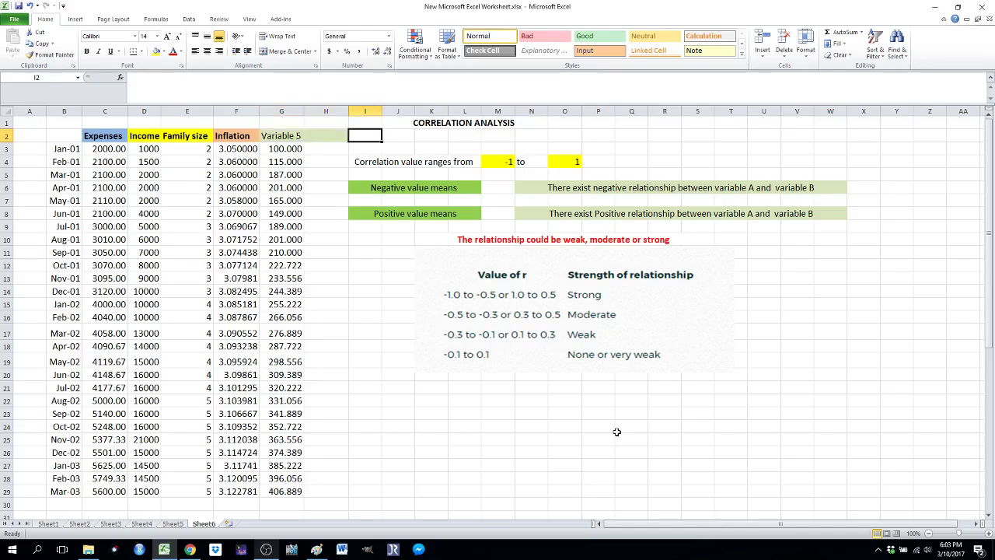
key(Down)
key(Down)
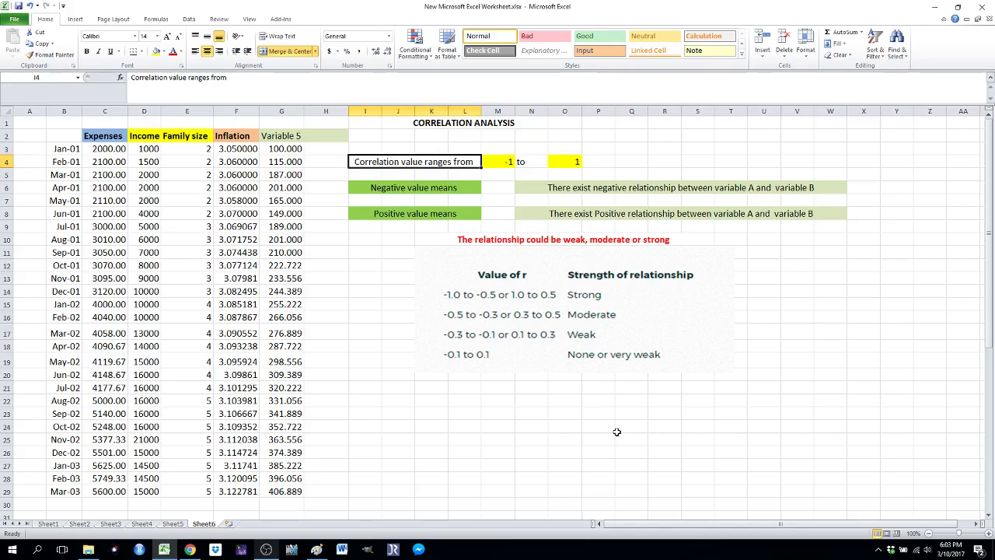
key(Down)
key(Down)
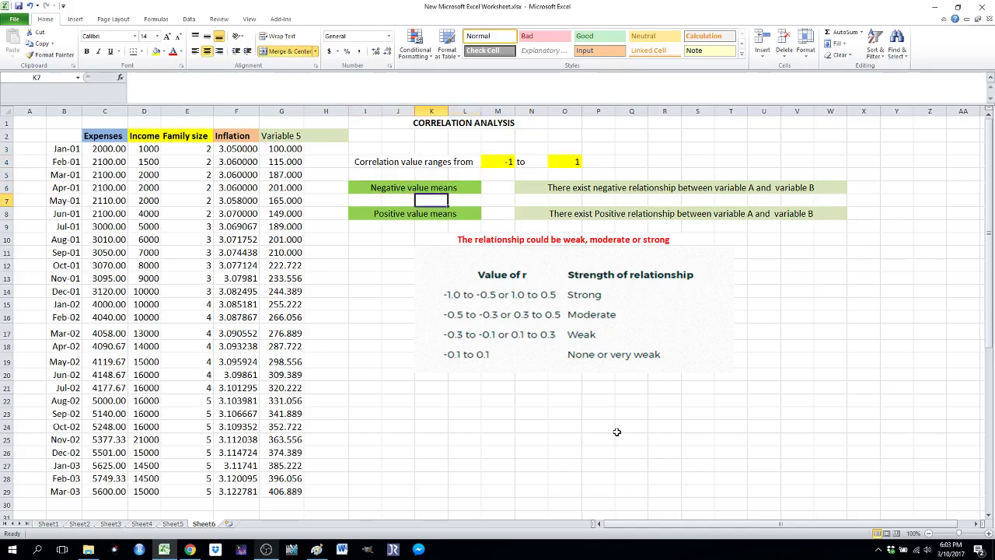
key(Down)
key(Down)
key(Up)
key(Up)
key(Right)
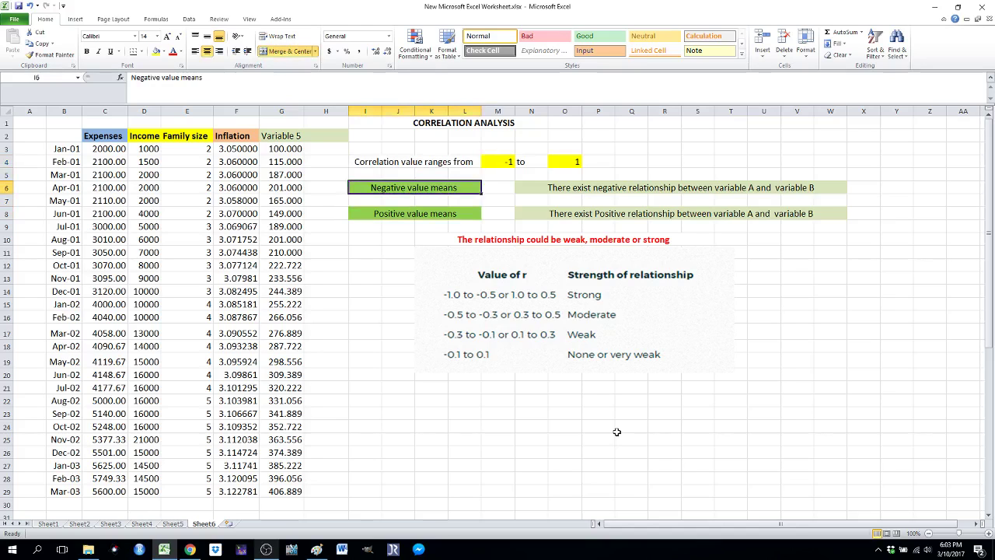
key(Right)
key(Right)
key(Left)
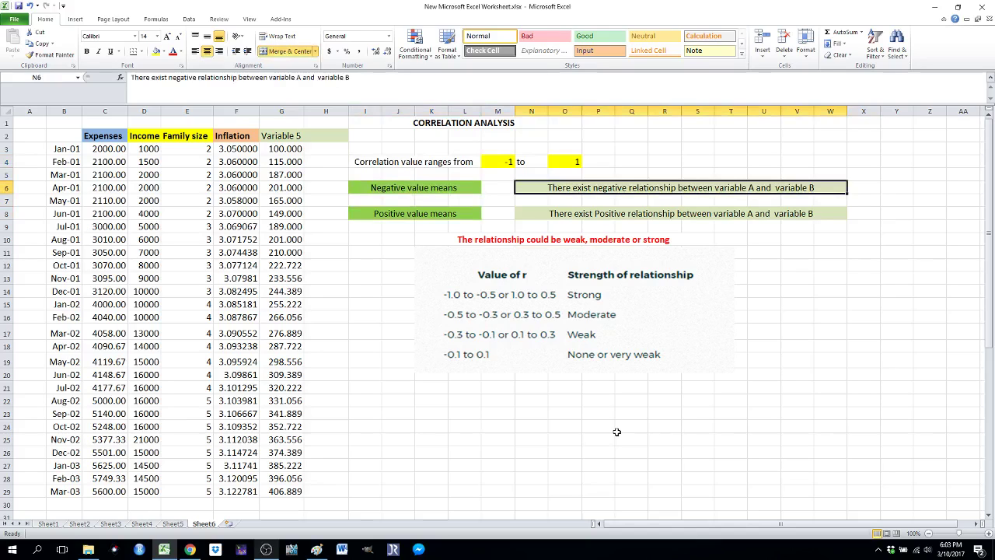
key(Down)
key(Down)
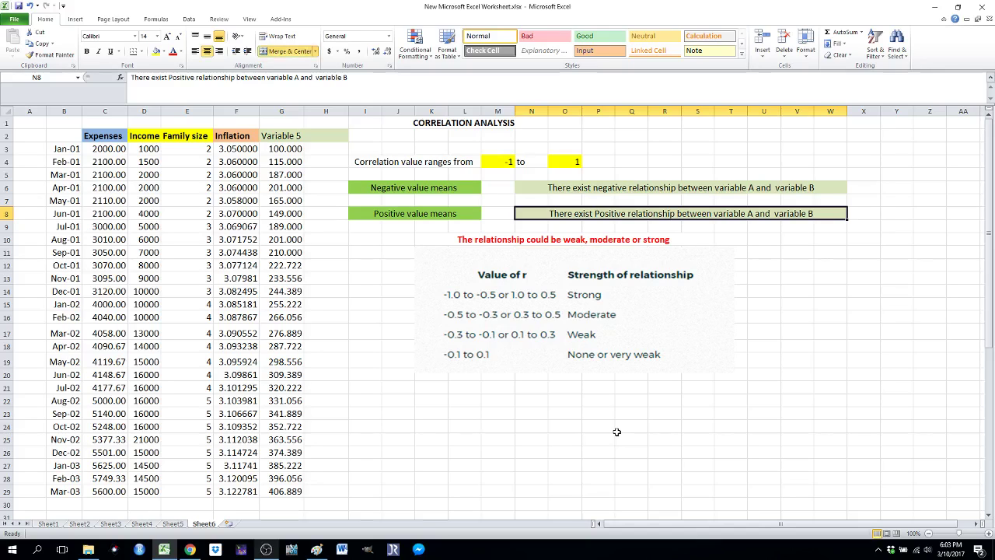
key(Down)
key(Down)
key(Down)
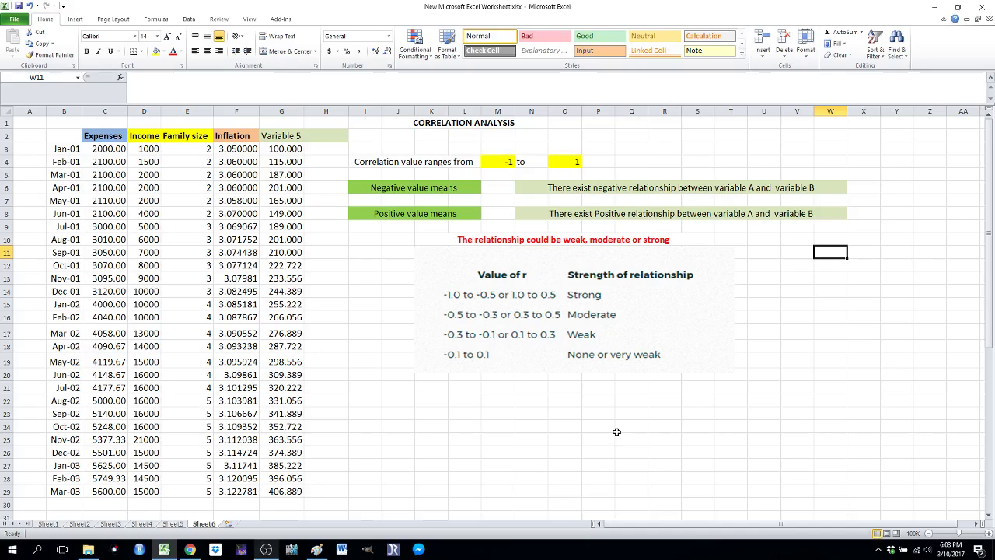
click(688, 340)
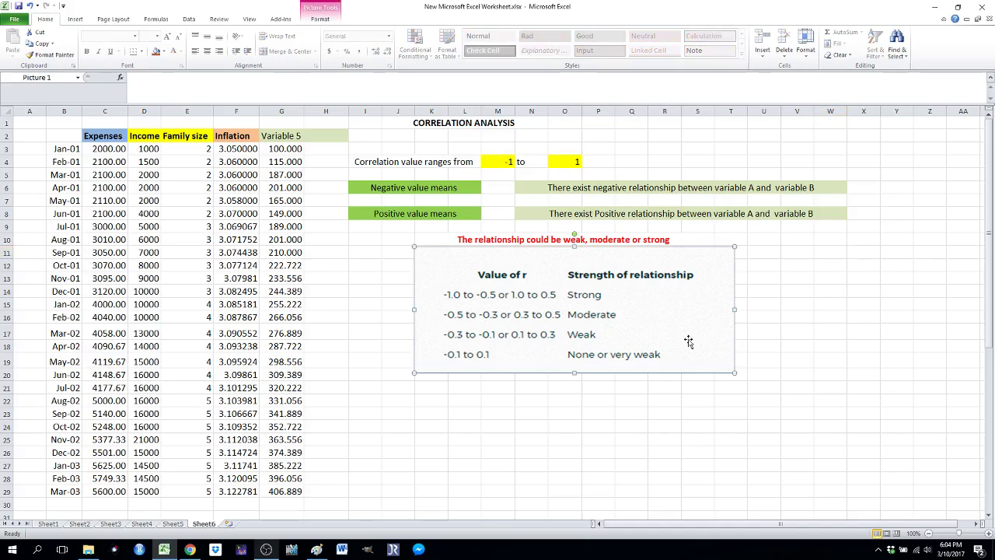
click(816, 296)
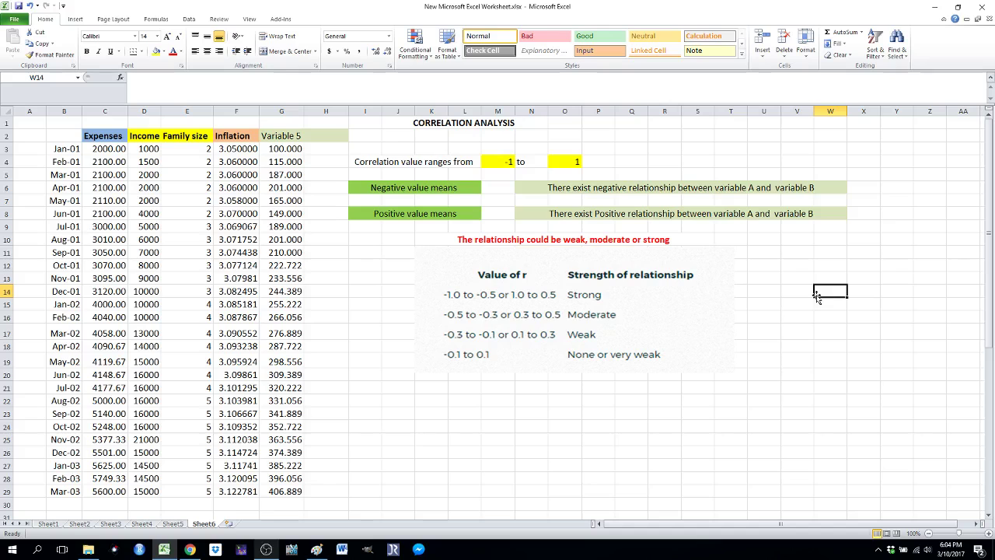
key(Right)
key(Right)
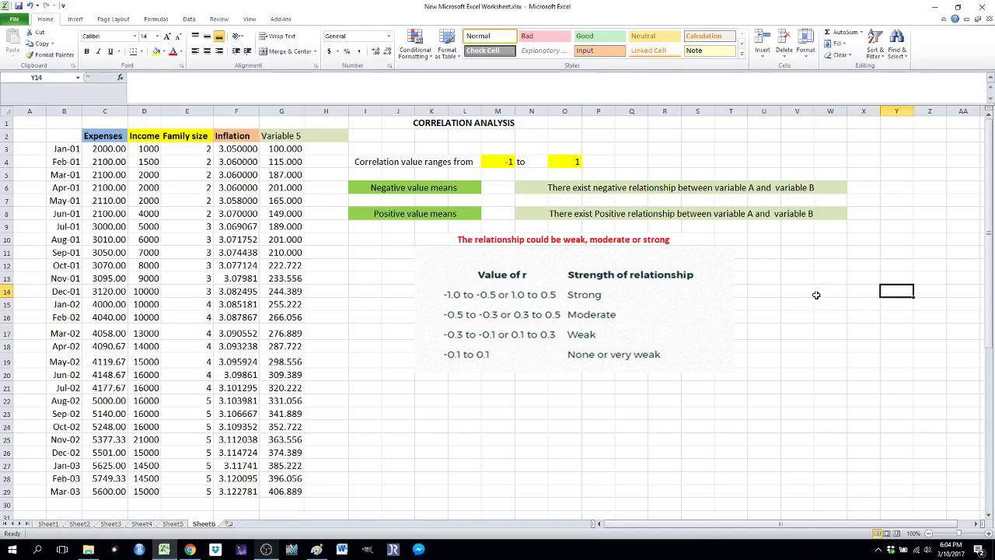
key(Right)
key(Right)
key(Right)
key(Right)
key(Right)
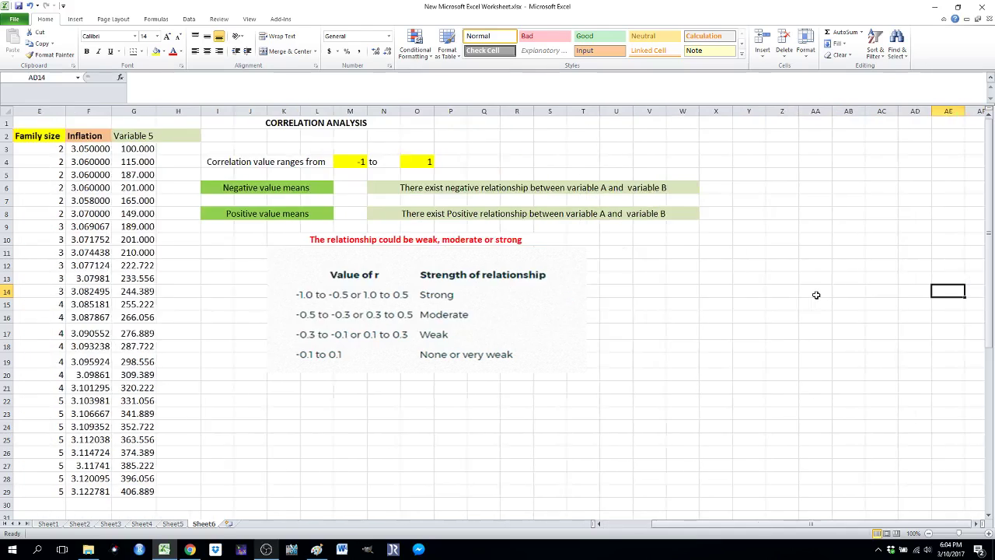
key(Right)
key(Right)
key(Right)
key(Right)
key(Right)
key(Right)
key(Right)
key(Right)
key(Right)
key(Right)
key(Right)
key(Right)
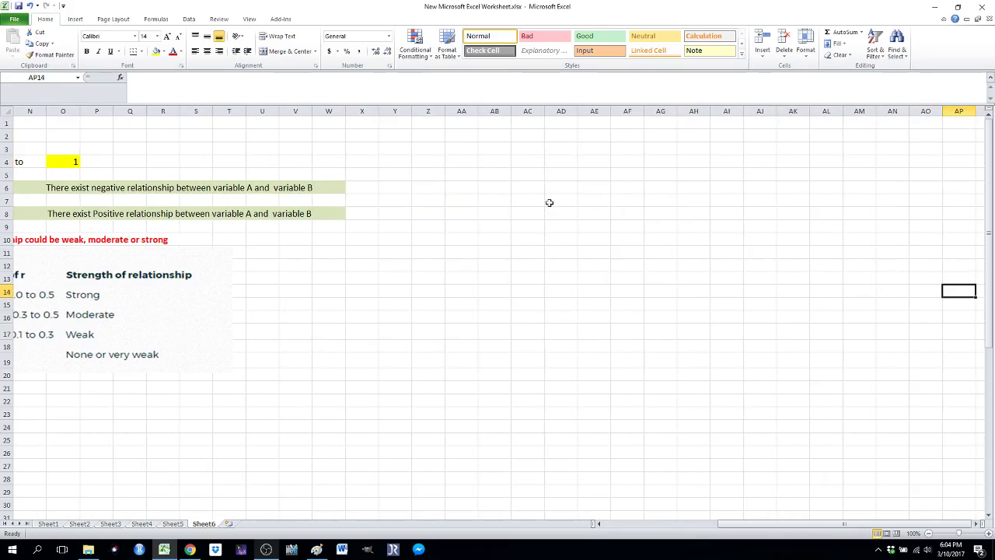
- Insert a markers-only scatter chart of the data in C2:G29 and widen it to about column S
click(195, 242)
key(ctrl+Home)
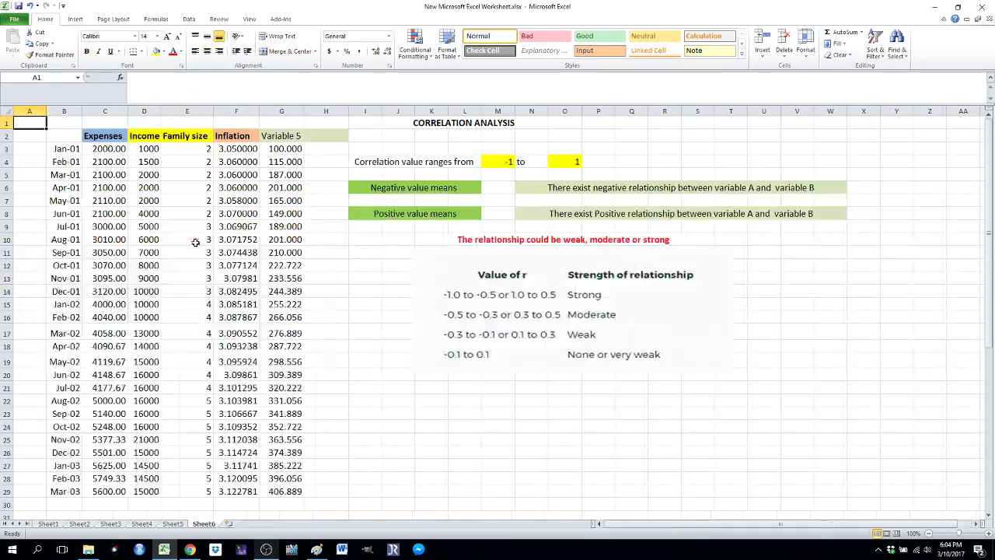
key(Down)
key(Right)
key(Right)
key(shift+Right)
key(shift+Right)
key(shift+Right)
key(shift+Right)
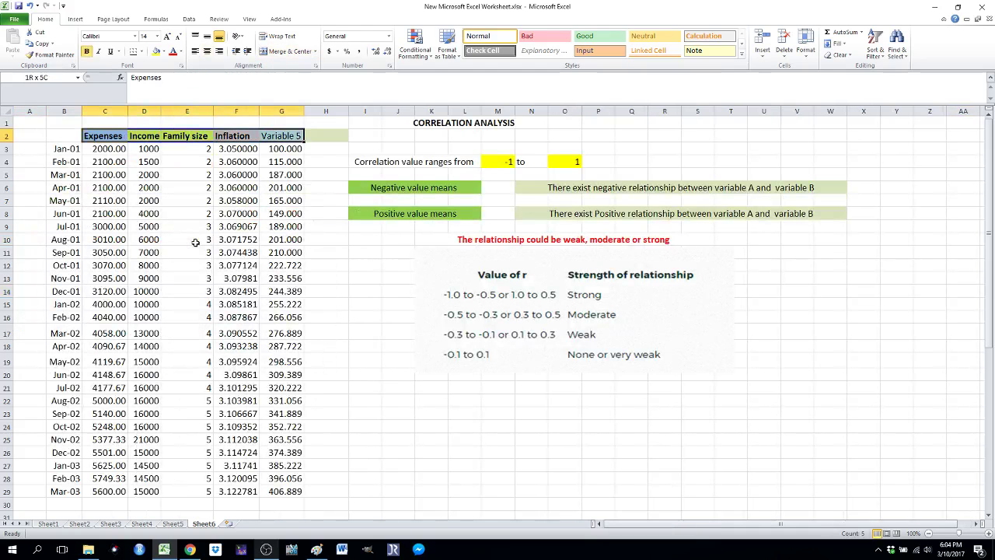
key(ctrl+shift+Down)
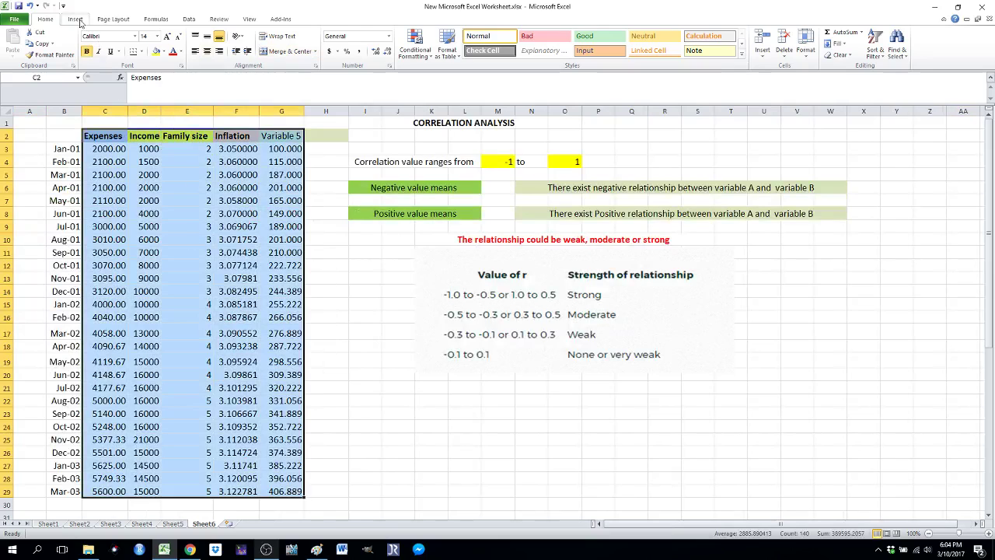
click(78, 20)
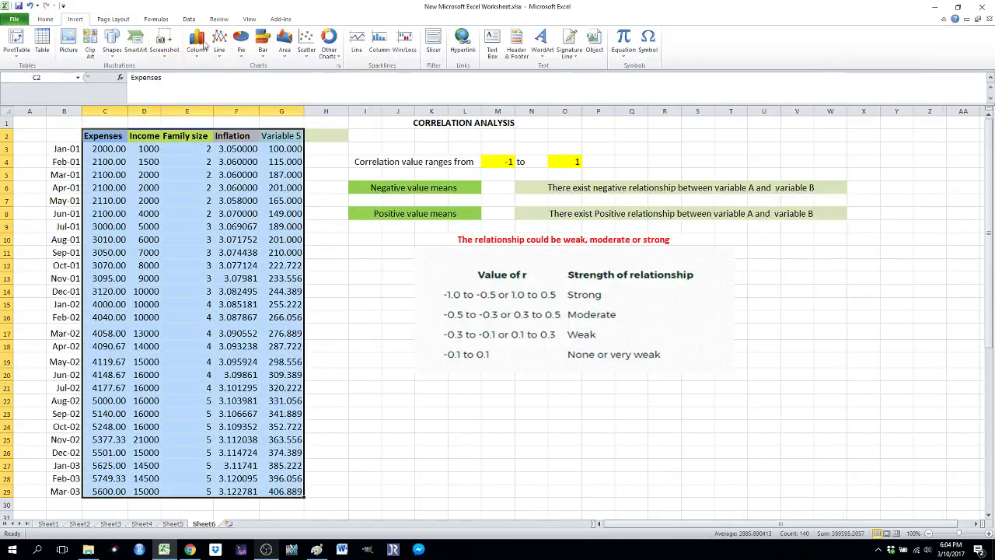
click(315, 55)
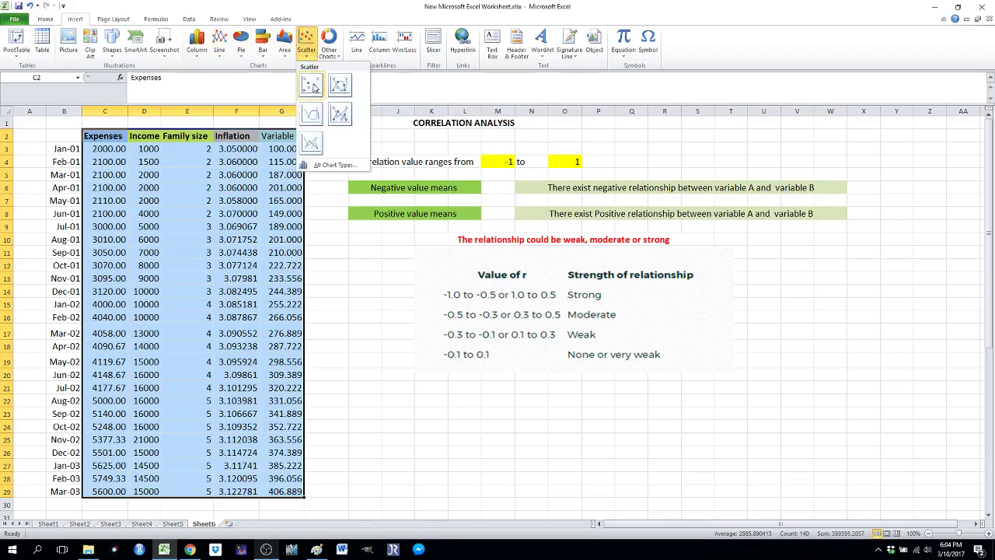
click(314, 82)
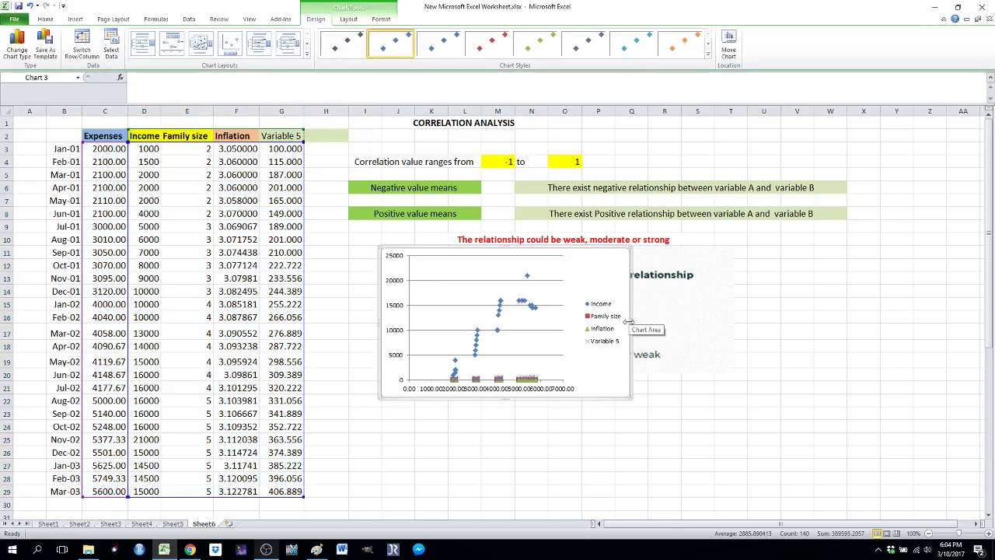
drag(631, 325, 708, 326)
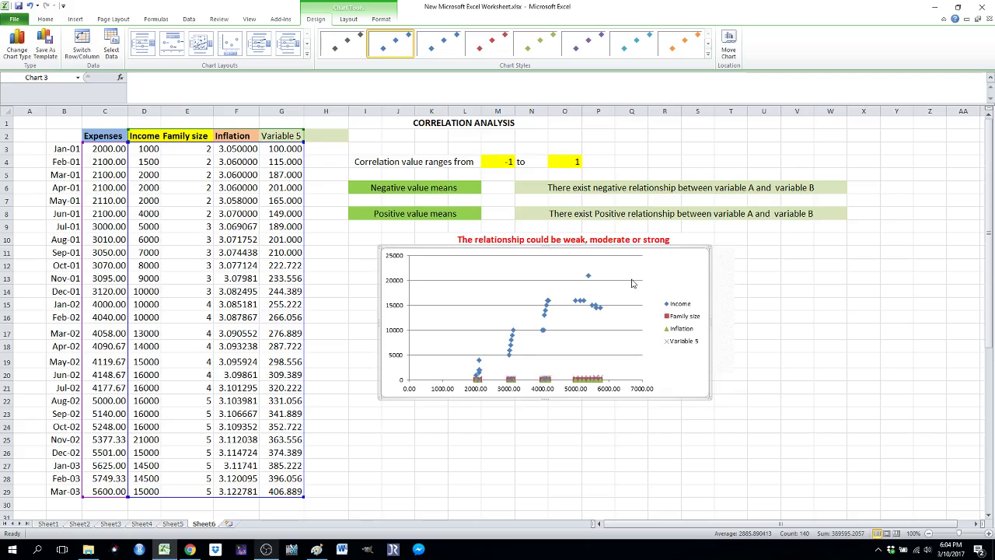
click(761, 313)
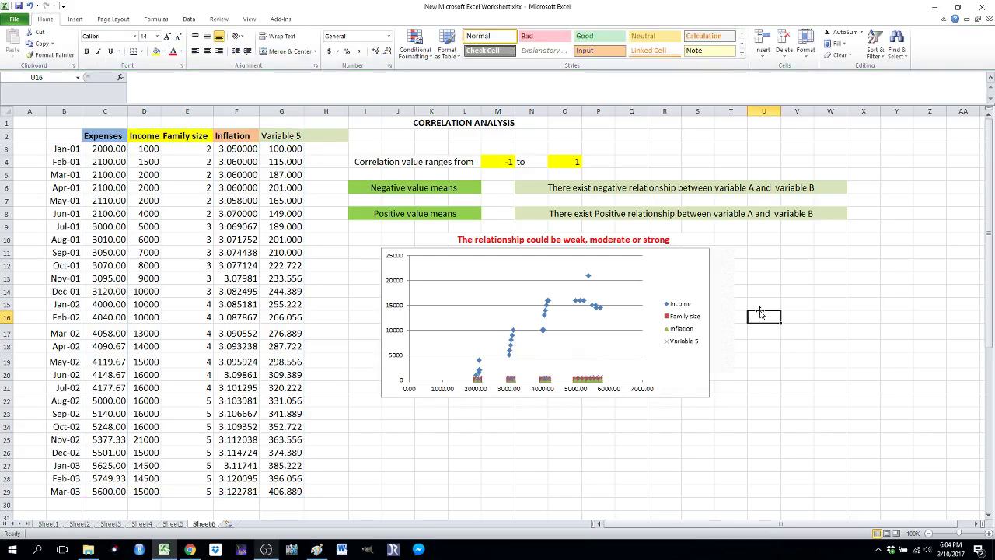
click(674, 250)
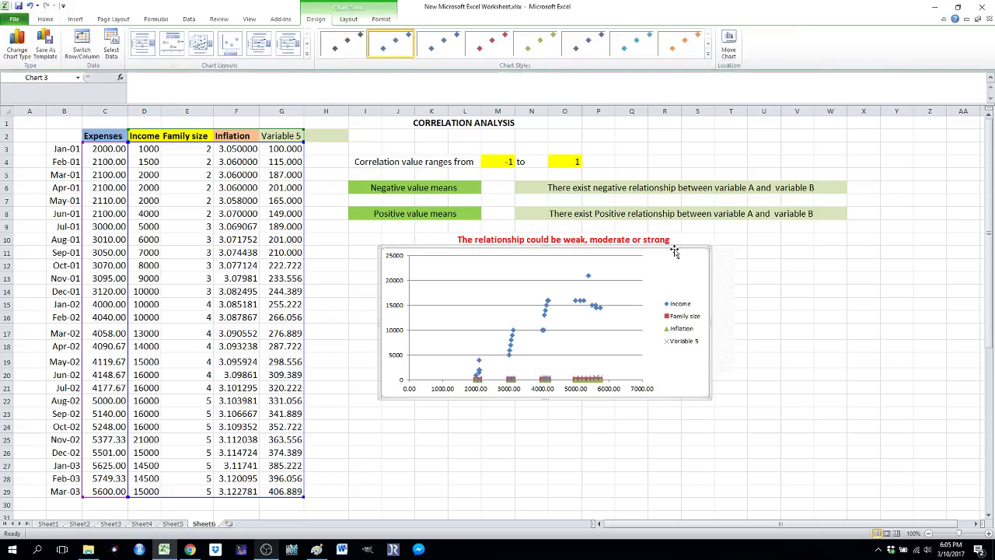
double_click(673, 364)
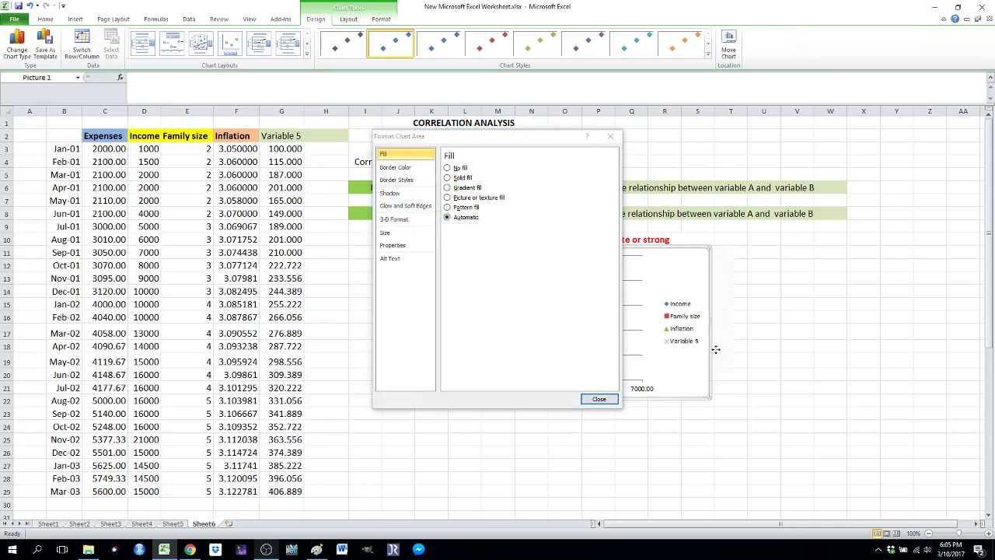
key(Escape)
double_click(715, 373)
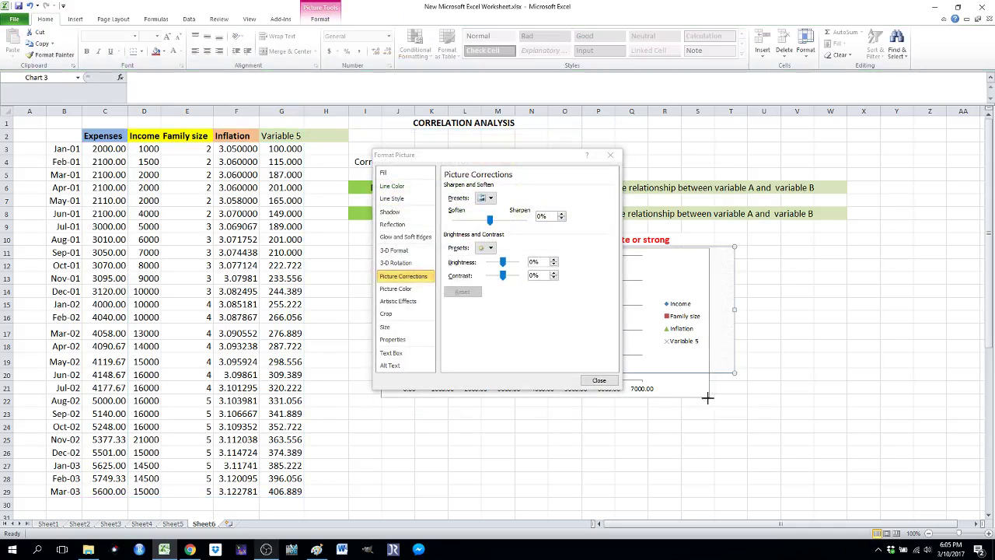
key(Escape)
double_click(708, 384)
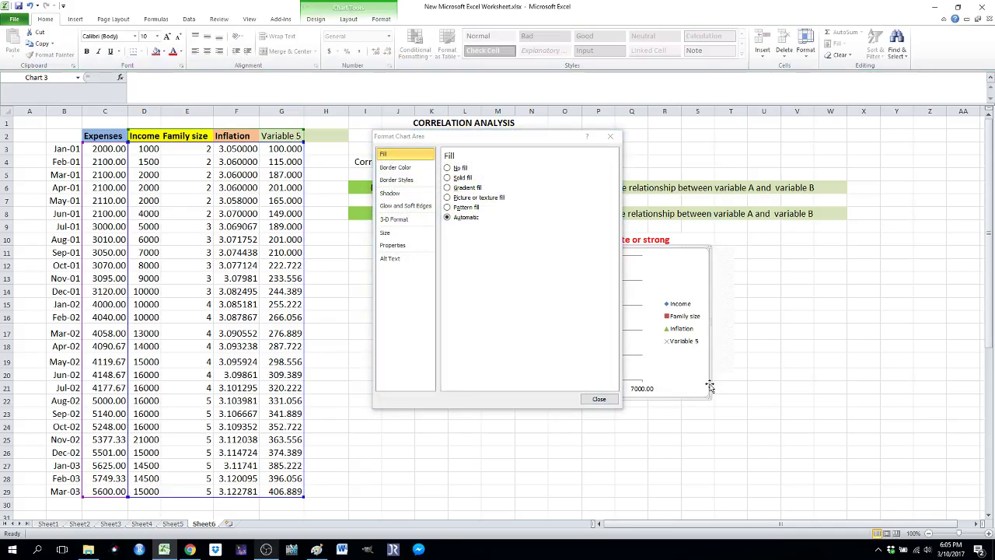
click(597, 399)
click(612, 400)
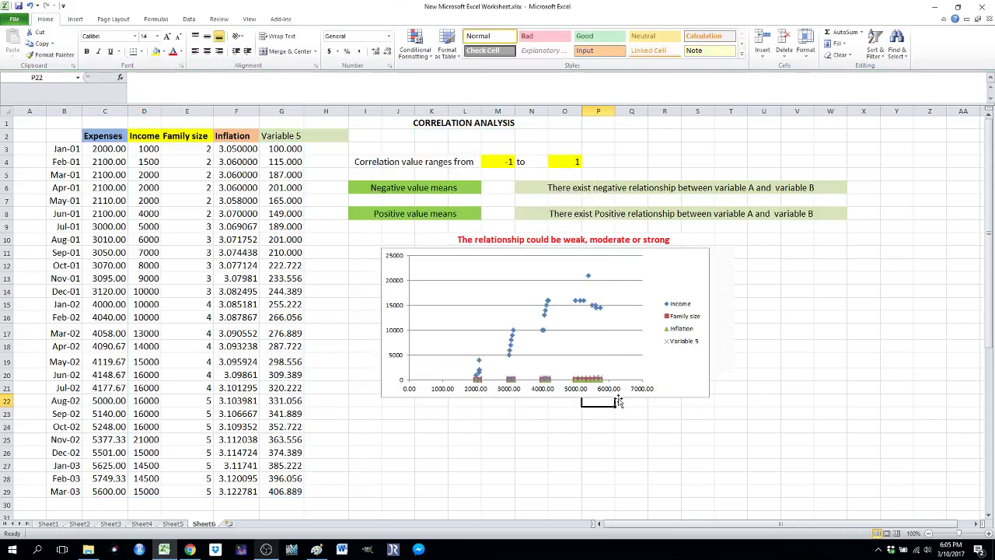
- Move the scatter chart below the relationship strength table so that it starts at about row 21
click(621, 399)
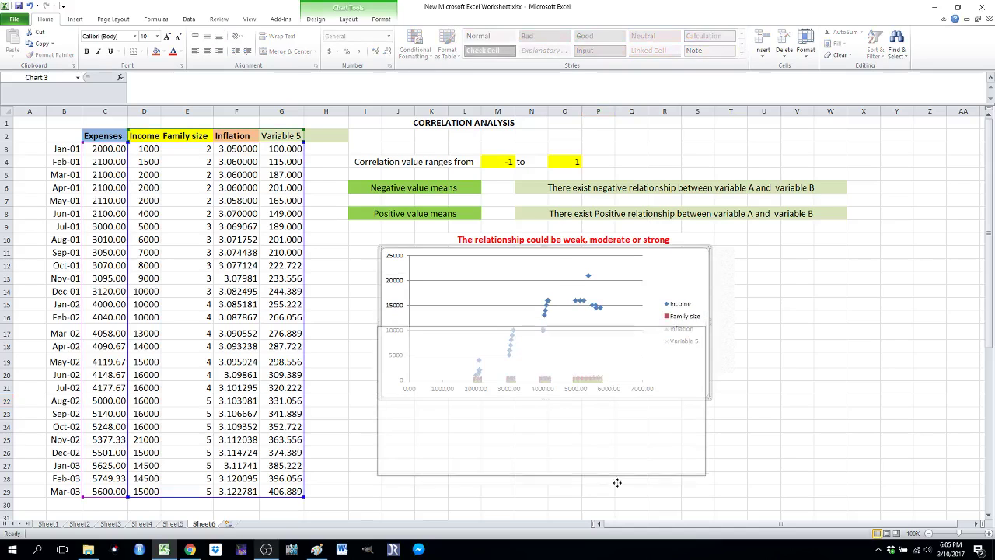
scroll(616, 497, down, 1)
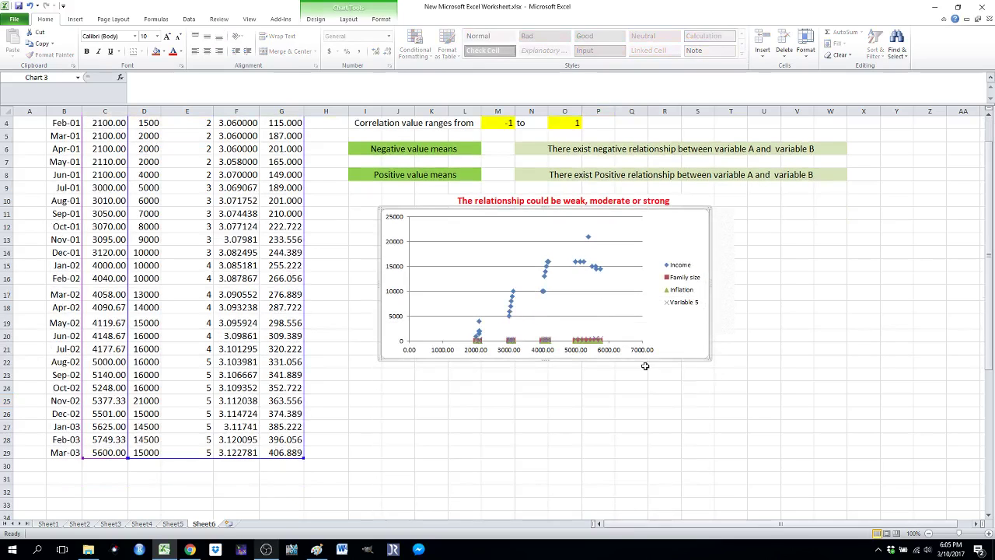
drag(644, 362, 642, 460)
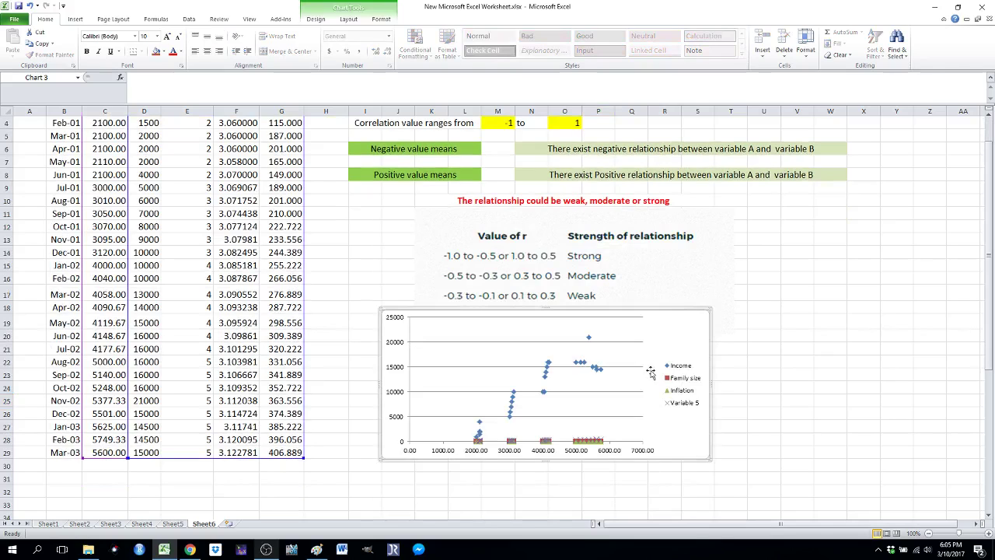
drag(662, 309, 662, 348)
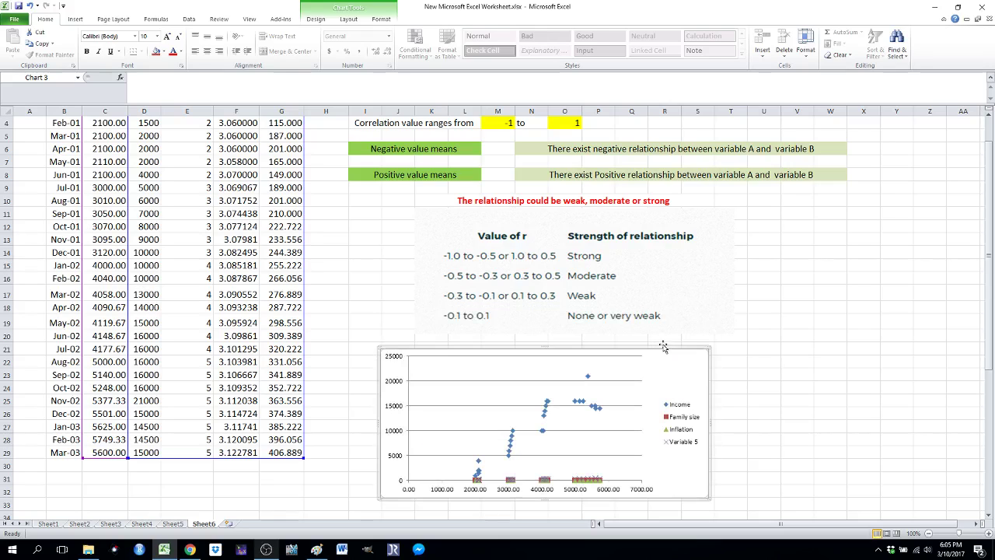
click(874, 280)
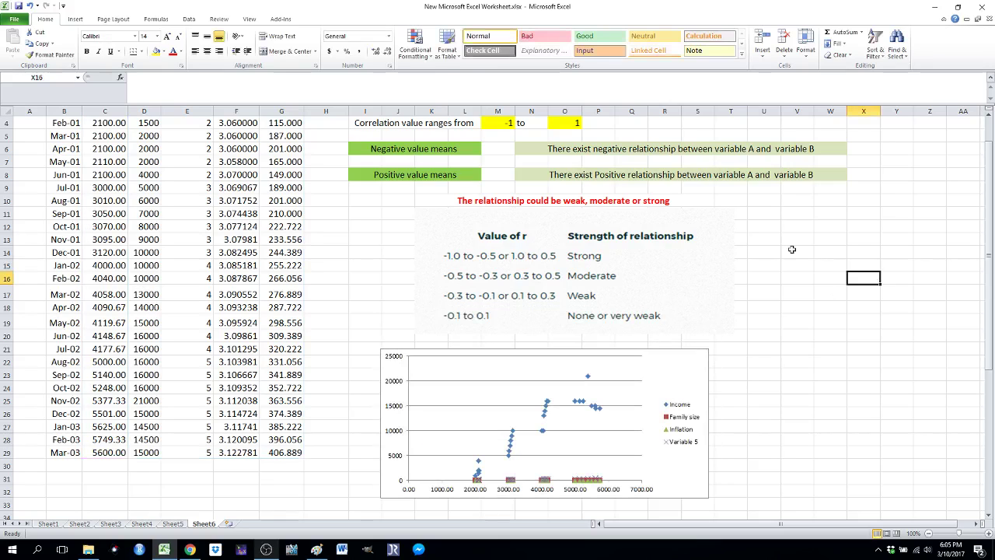
- Start the Correlation analysis tool and set its input range to C2:G29, grouped by columns
click(189, 18)
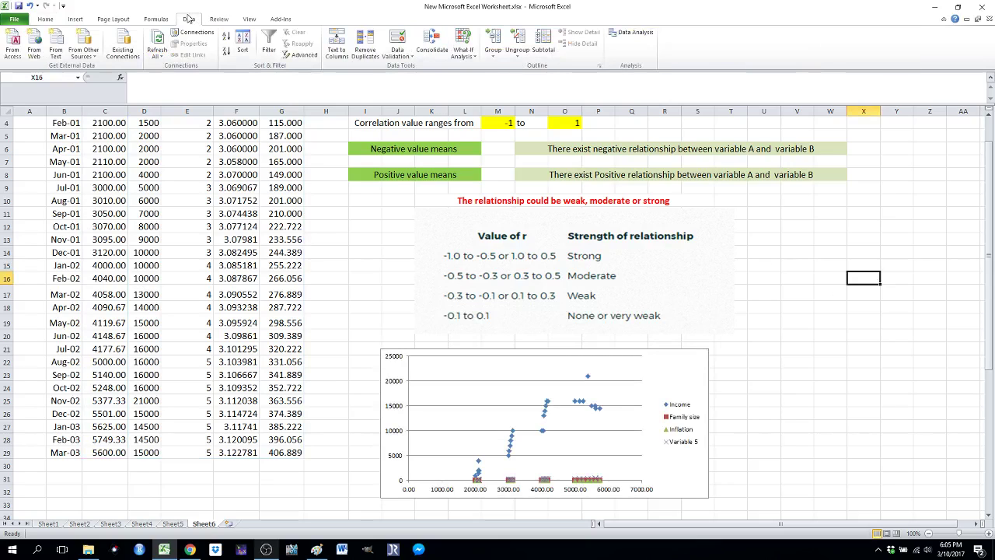
click(636, 33)
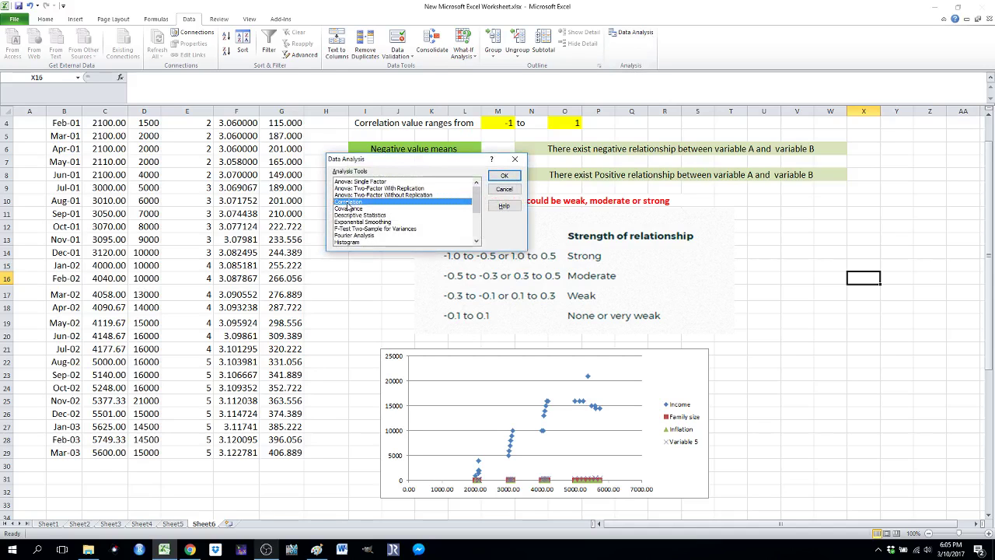
click(504, 175)
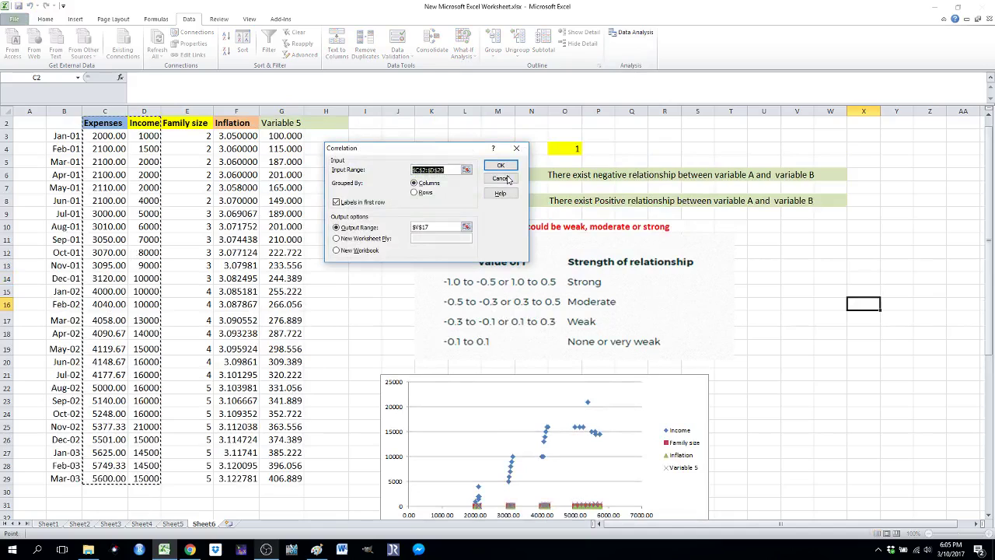
click(465, 170)
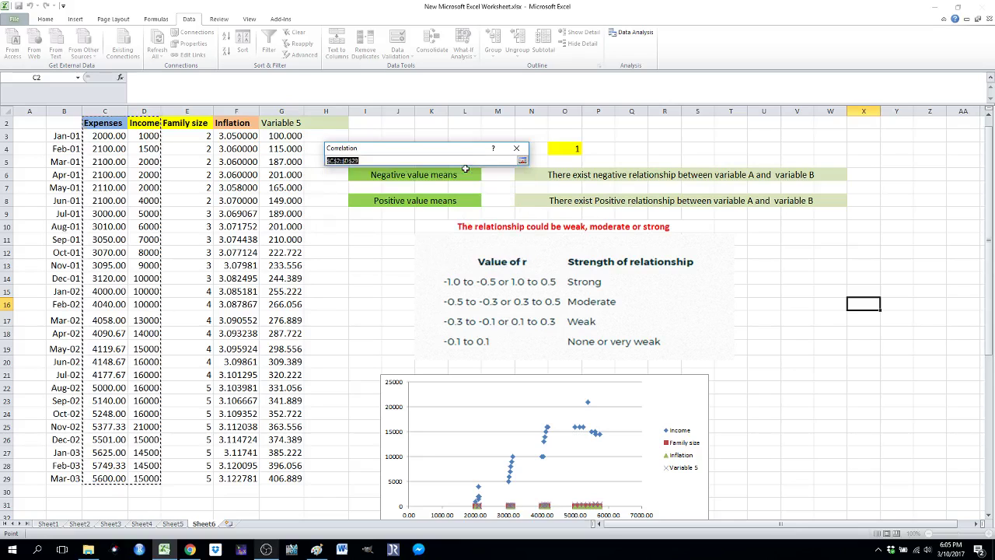
click(110, 125)
key(shift+Right)
key(shift+Right)
key(shift+Right)
key(shift+Right)
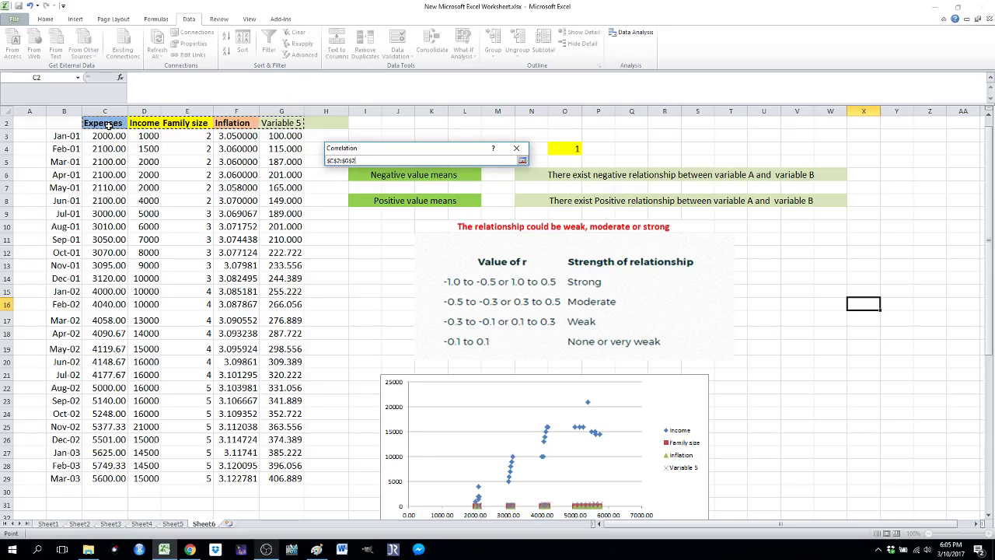
key(ctrl+shift+Down)
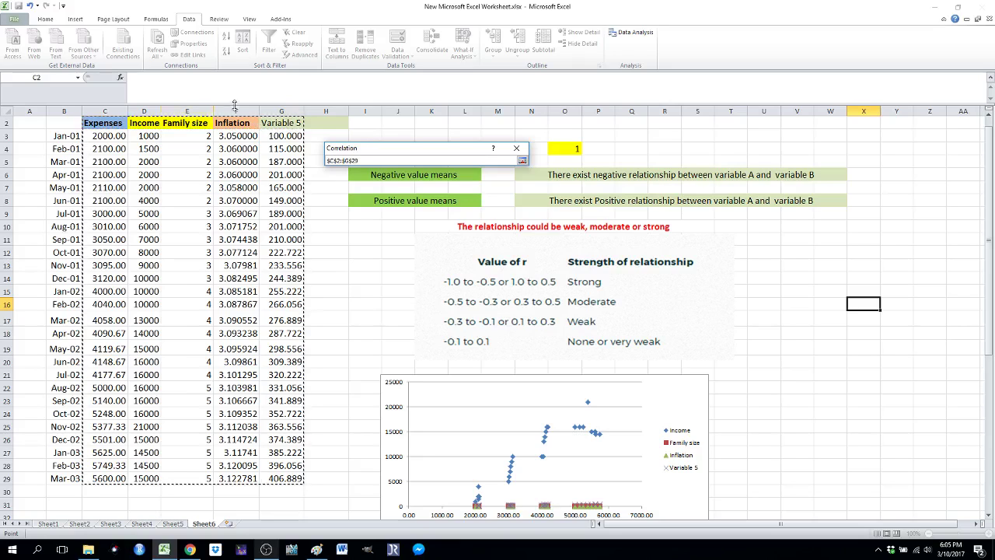
click(522, 162)
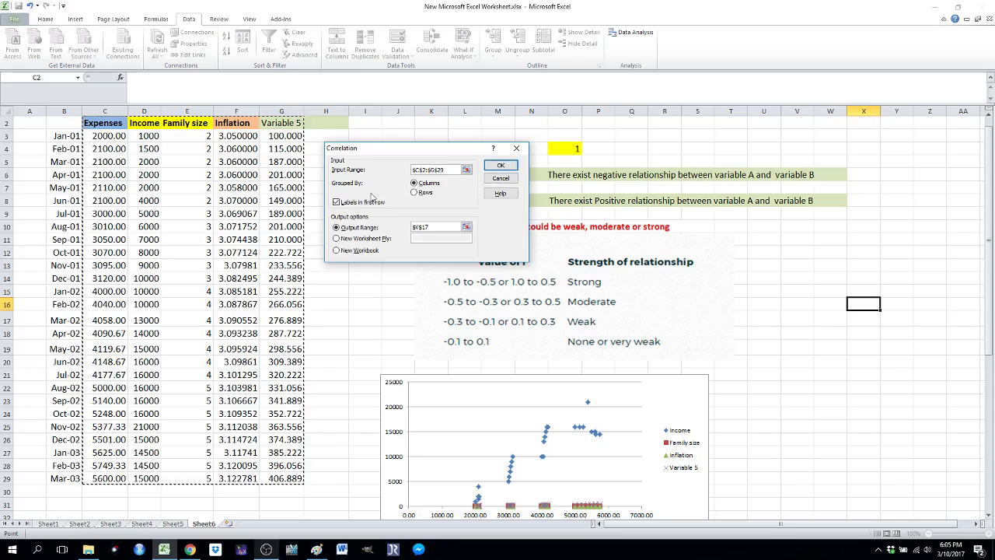
- Keep labels in the first row enabled, set the output range to Z9 and run the correlation analysis
click(337, 202)
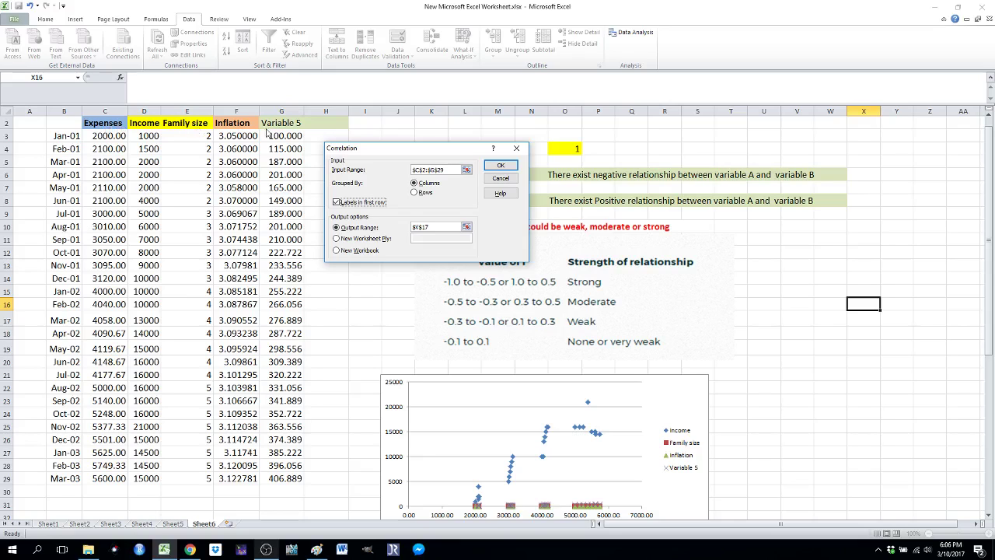
click(337, 202)
click(467, 226)
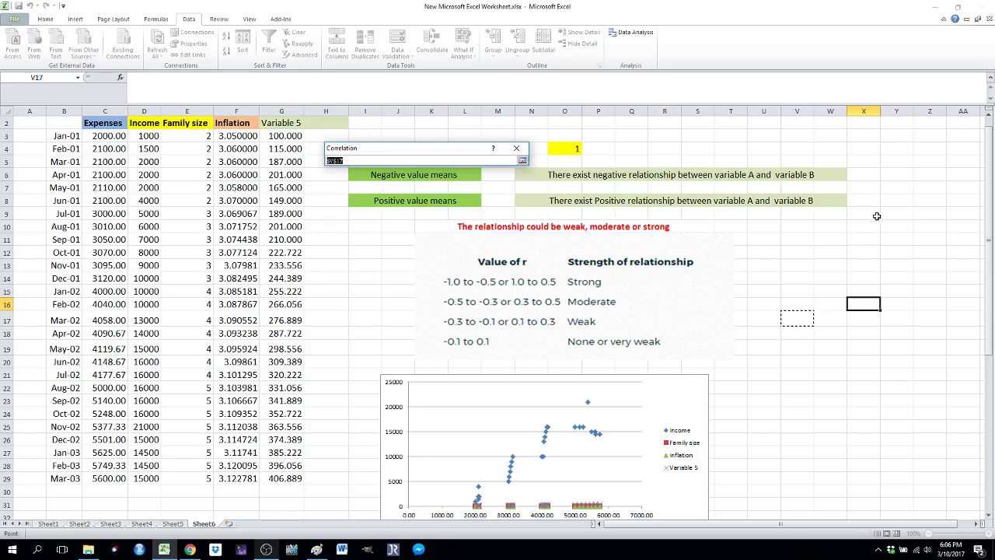
click(923, 211)
key(Return)
key(Return)
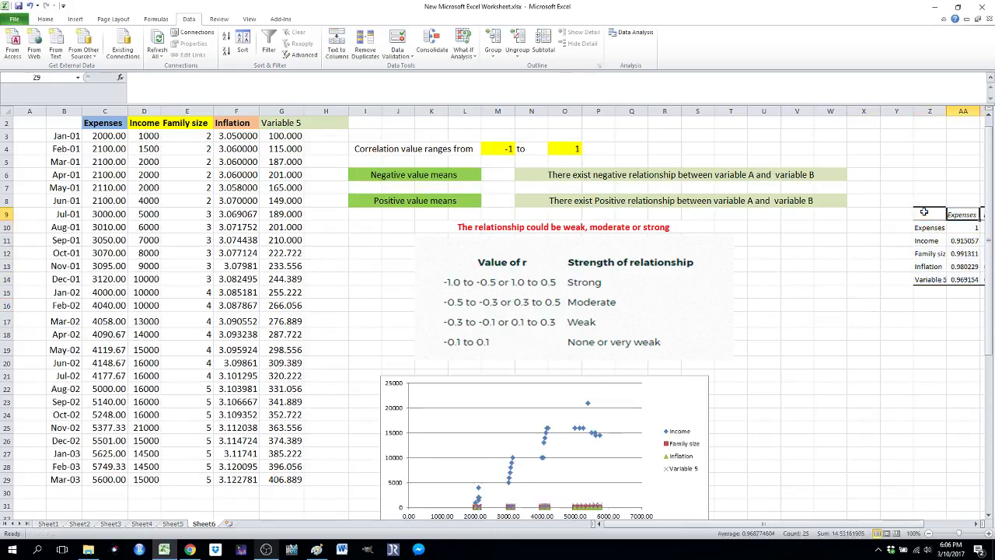
- Set the font size of the correlation matrix in Z9:AE14 to 16
scroll(923, 211, right, 4)
click(923, 211)
key(Right)
key(Right)
key(Right)
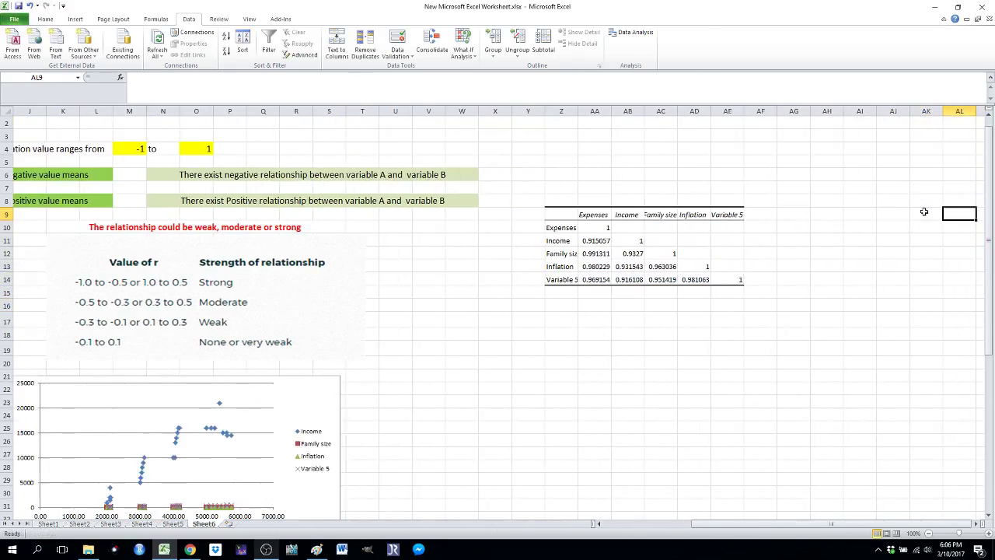
key(Left)
key(Left)
key(Left)
key(Left)
key(Left)
key(Left)
key(Left)
key(Left)
key(Left)
key(Left)
key(Left)
key(Left)
key(Left)
key(shift+Right)
key(shift+Right)
key(shift+Right)
key(shift+Right)
key(shift+Right)
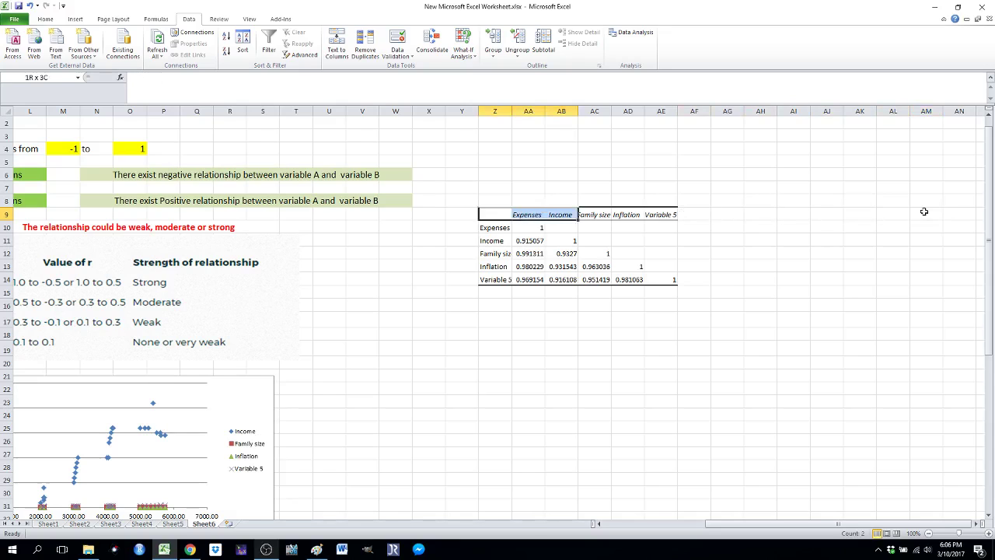
key(shift+Down)
key(shift+Down)
key(shift+Down)
key(shift+Down)
key(shift+Down)
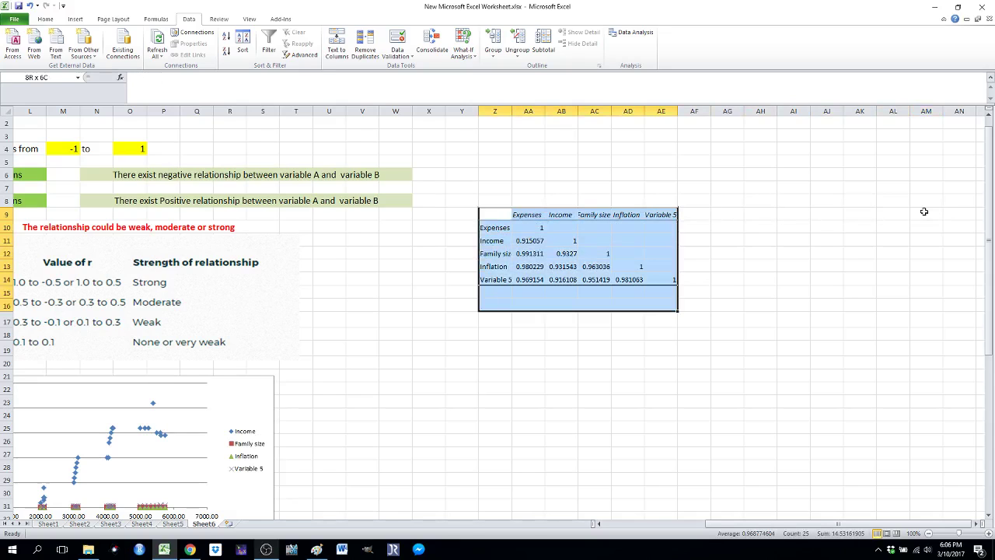
click(42, 18)
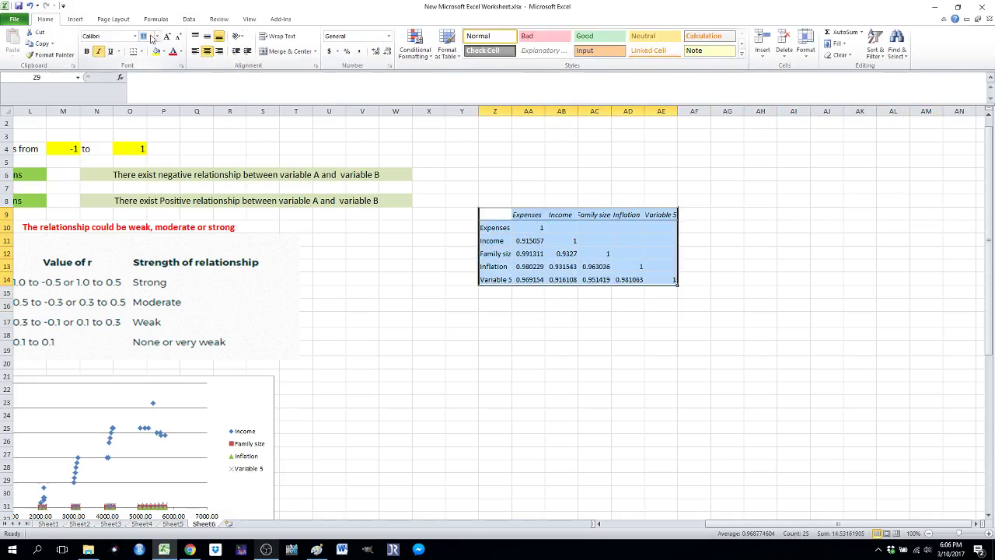
click(155, 36)
text(16)
key(Return)
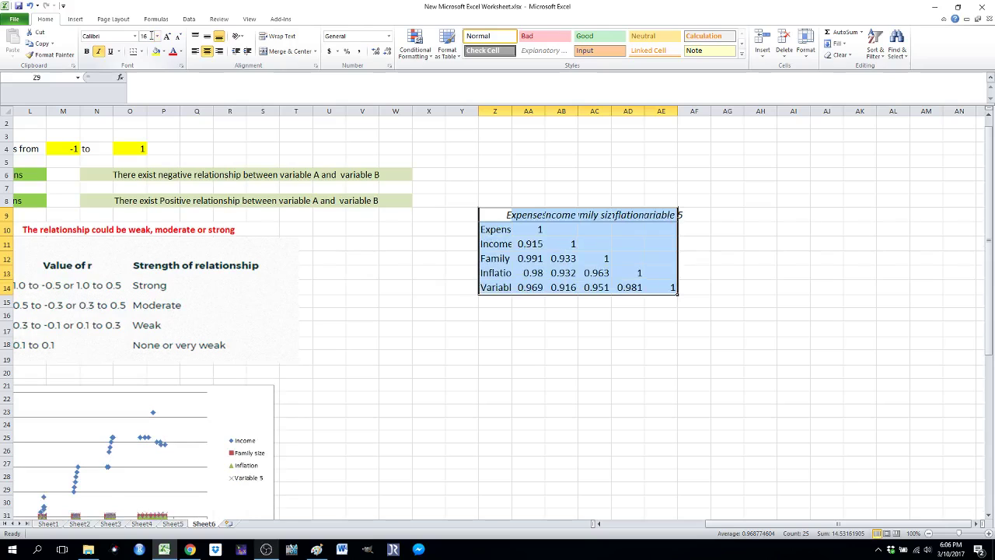
- AutoFit the widths of columns Z through AE to the correlation matrix contents
double_click(542, 109)
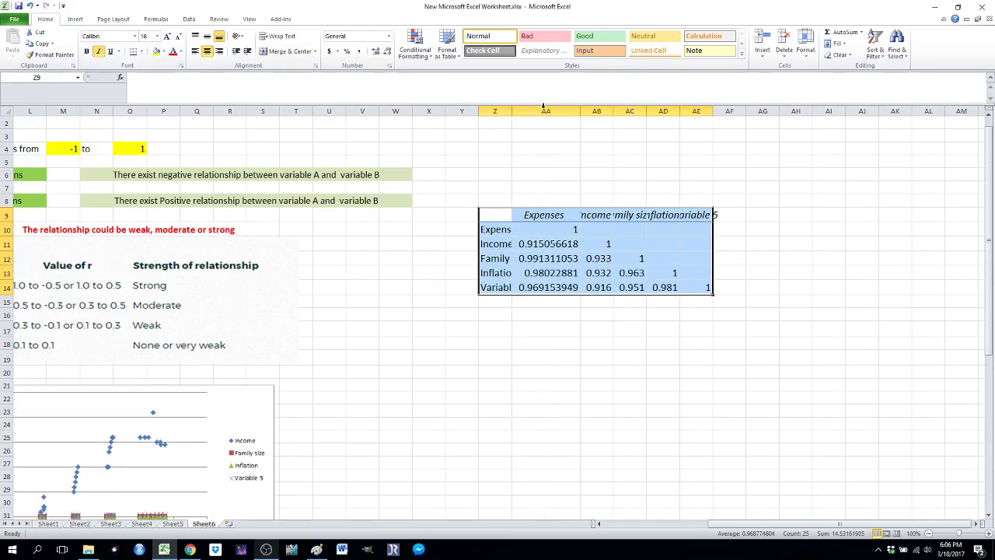
double_click(612, 112)
double_click(682, 111)
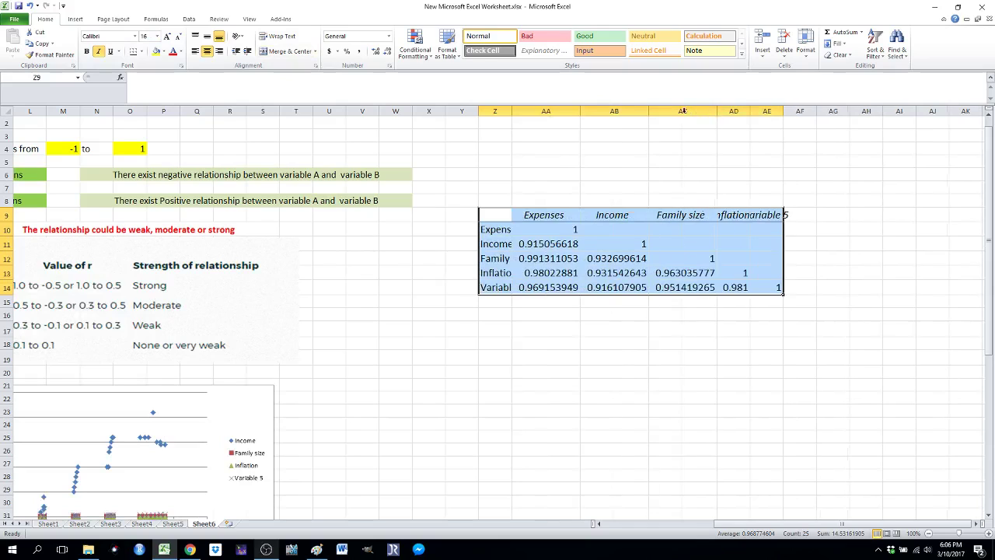
double_click(748, 113)
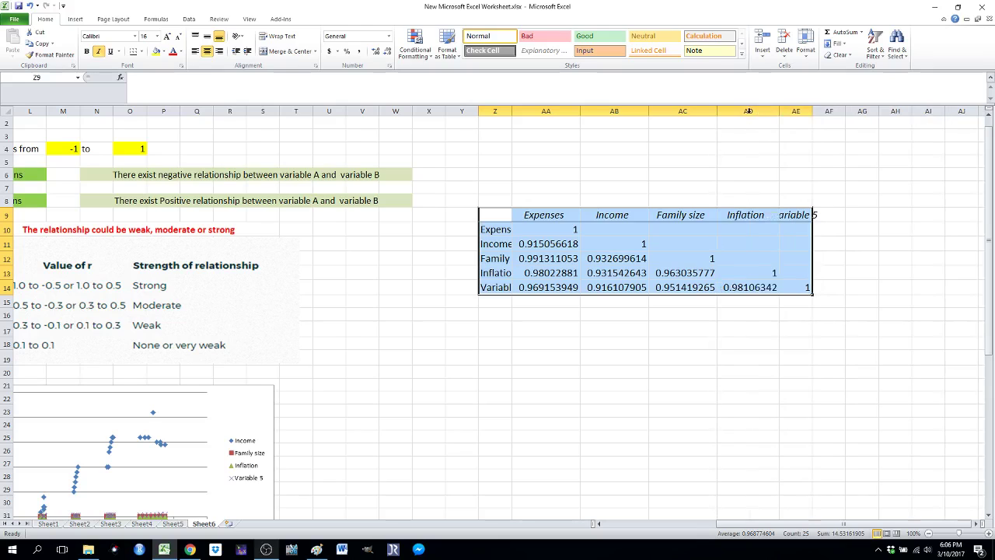
double_click(814, 112)
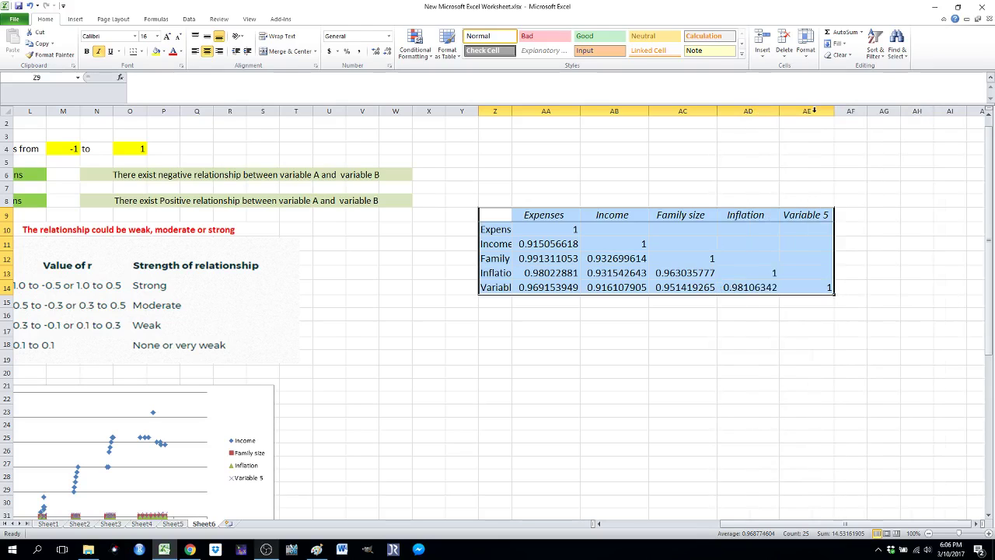
double_click(511, 110)
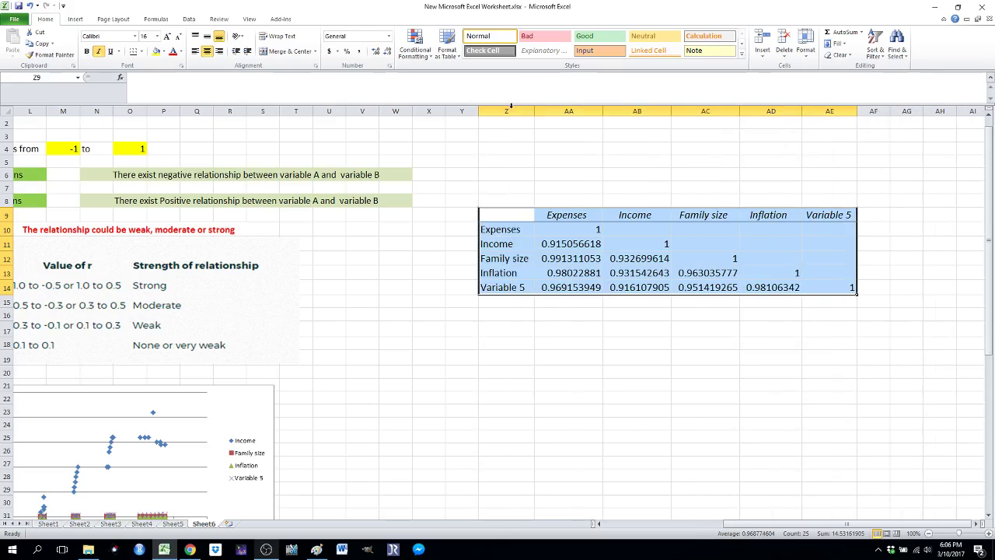
- Examine the correlation matrix's variable labels down column Z and across row 9
click(516, 226)
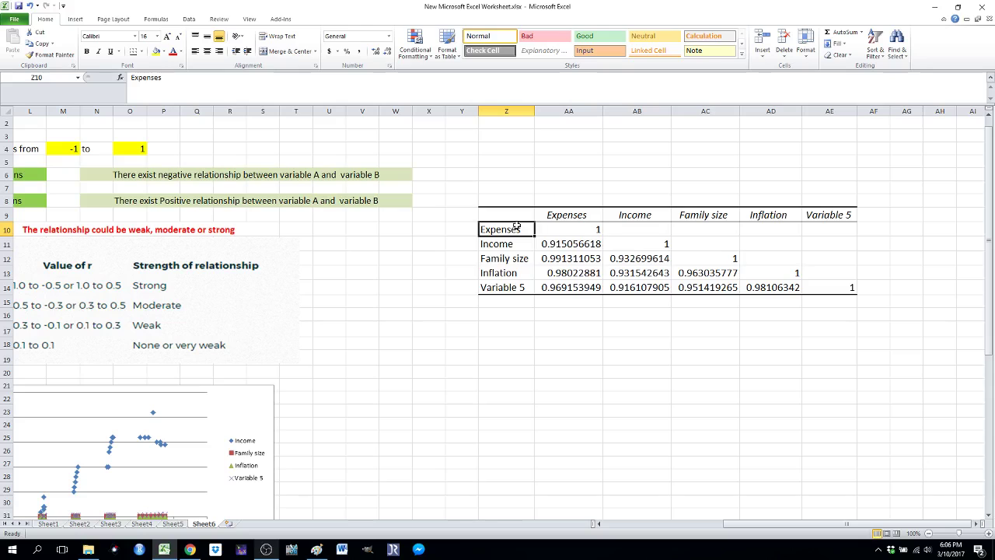
key(shift+Down)
key(shift+Down)
key(shift+Down)
key(shift+Down)
key(Up)
key(Up)
key(Down)
key(Right)
key(shift+Right)
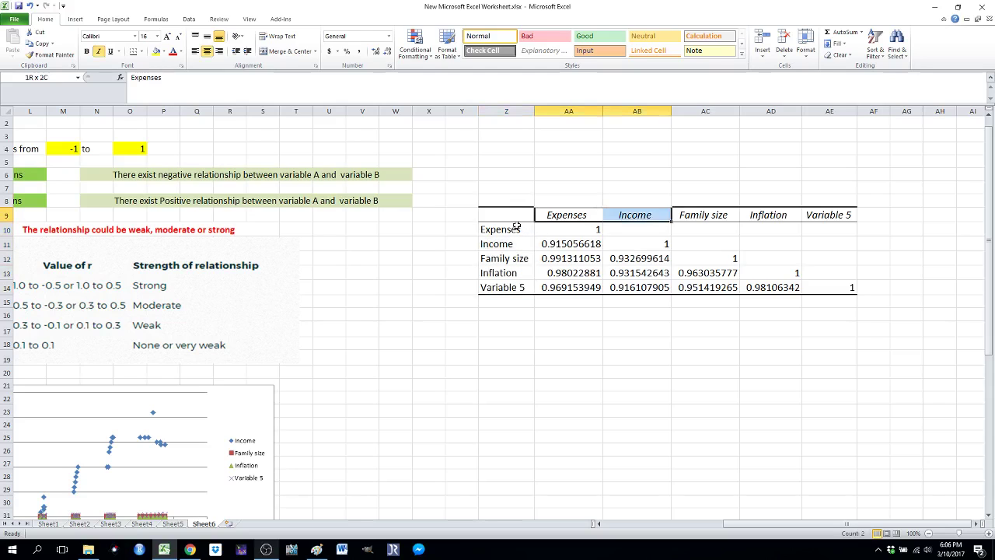
key(shift+Right)
key(shift+Right)
key(shift+Right)
click(516, 226)
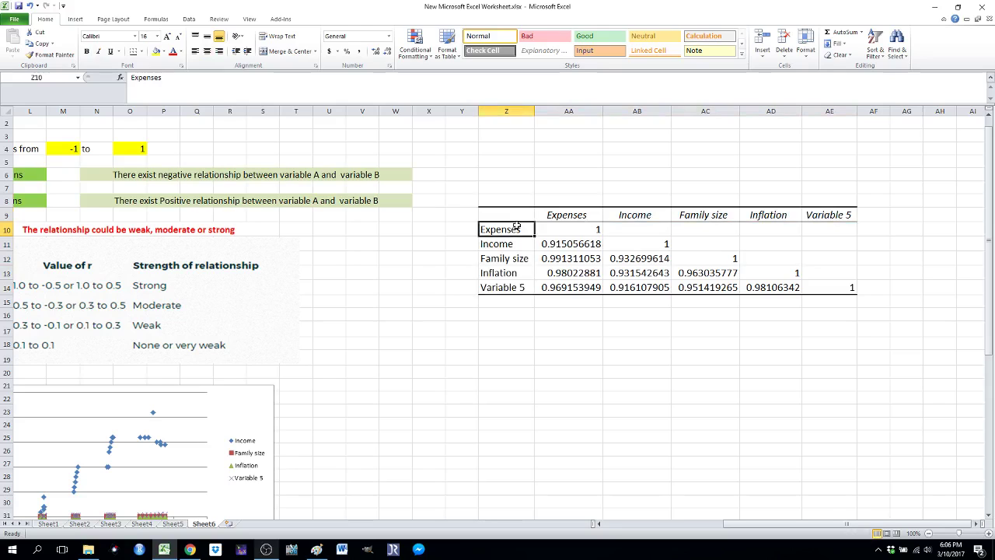
- Examine the correlation coefficients in the matrix's Expenses column, for Expenses against itself and against Income
key(Up)
key(Right)
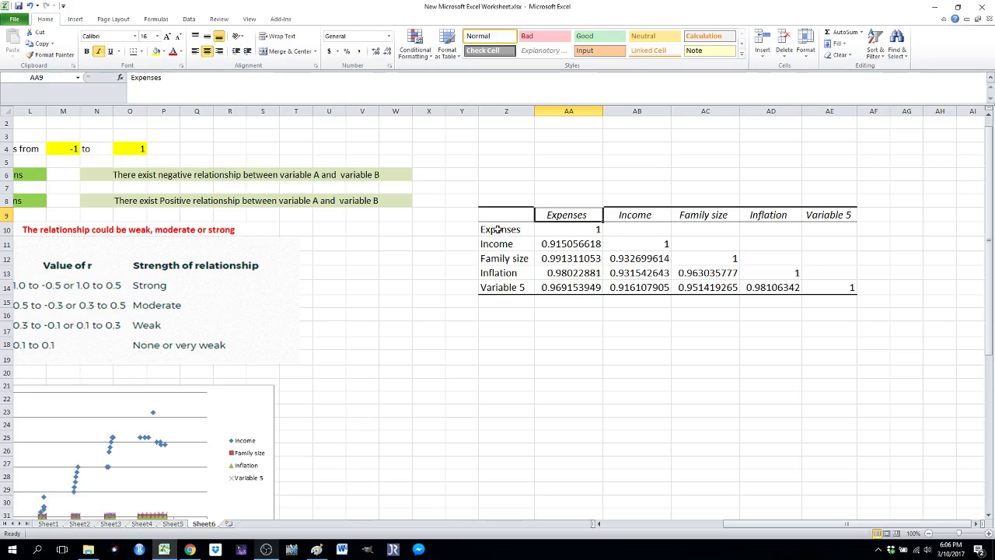
click(581, 231)
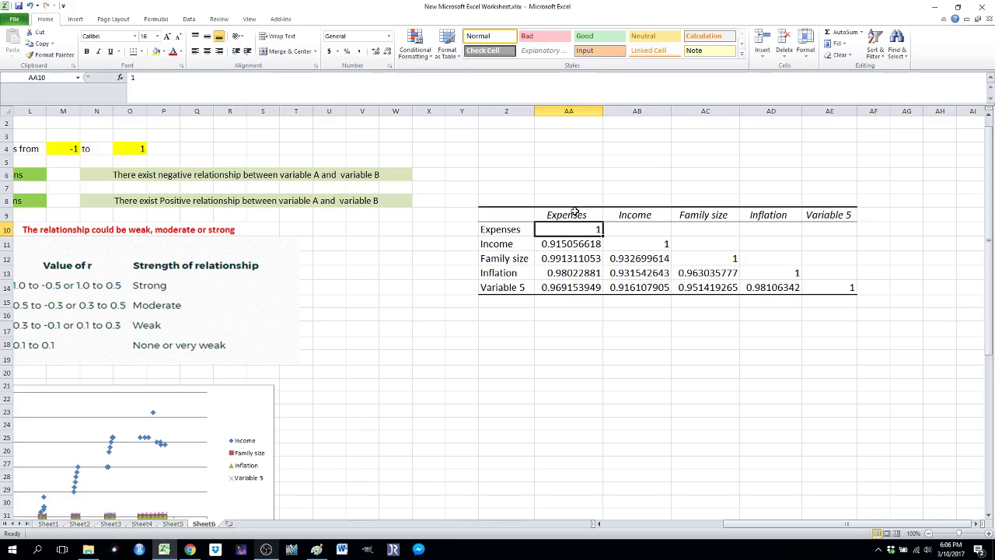
click(573, 213)
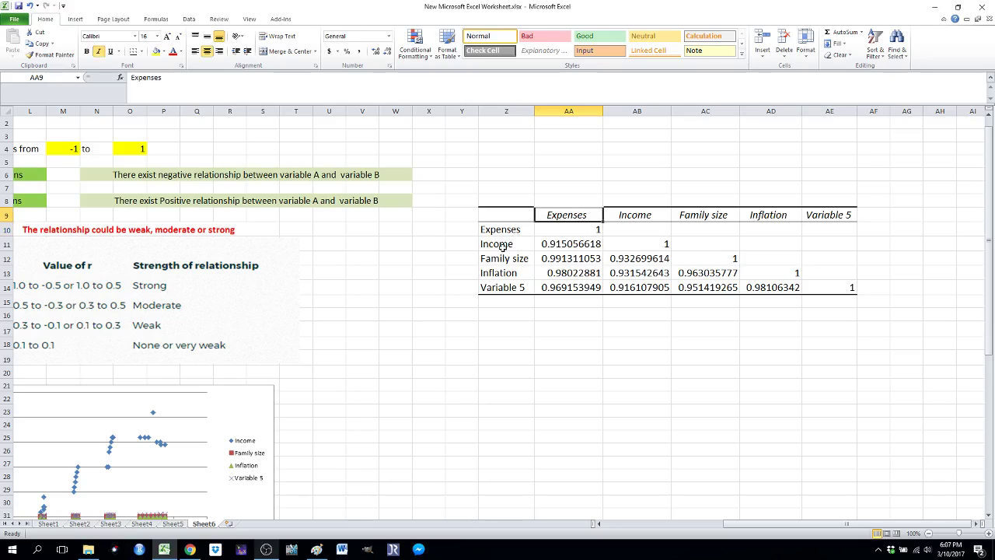
click(567, 111)
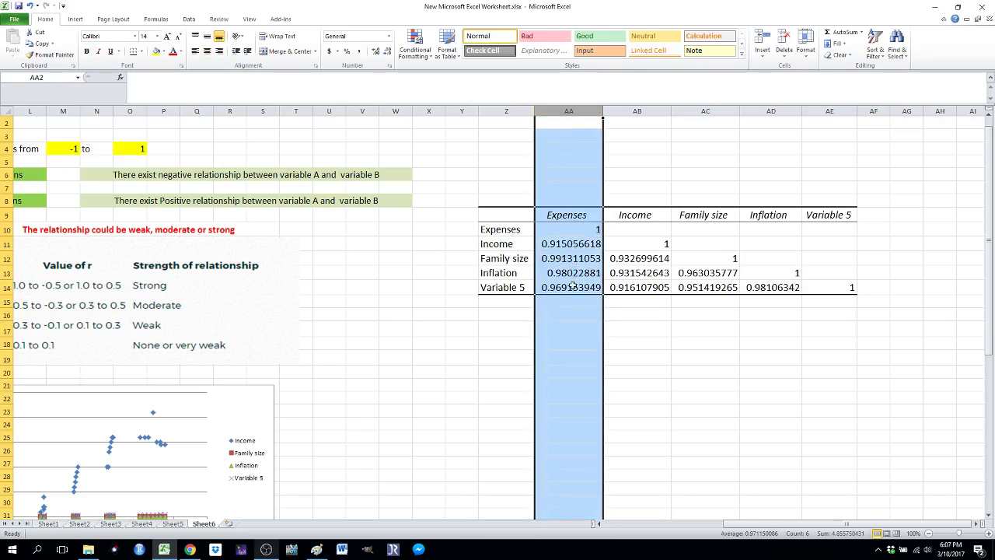
click(464, 243)
key(shift+Right)
key(shift+Right)
key(shift+Right)
key(shift+Right)
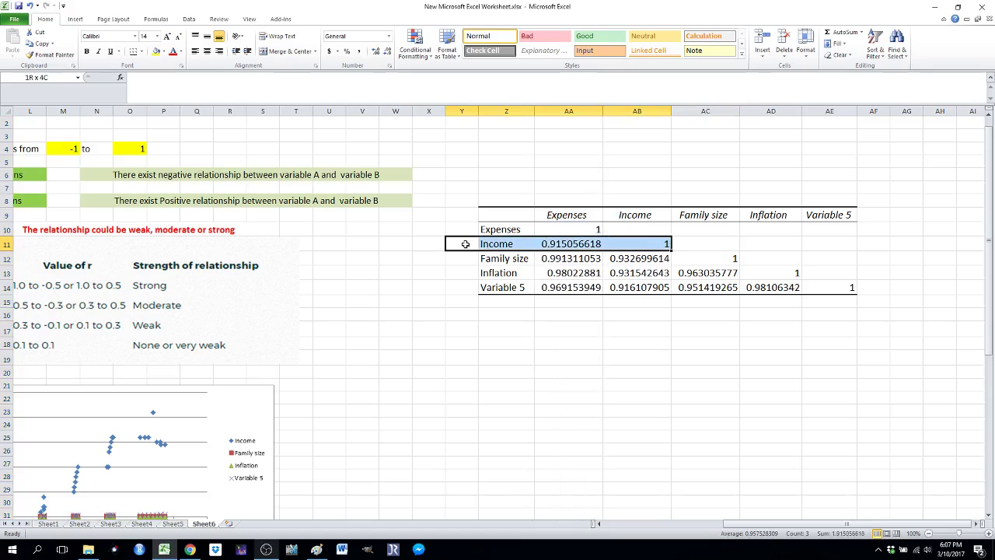
click(579, 243)
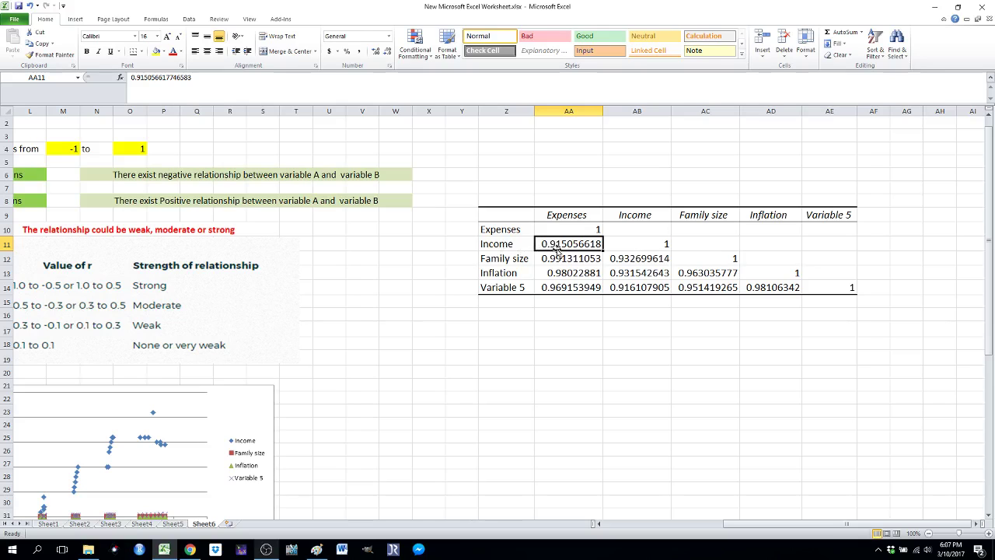
click(561, 215)
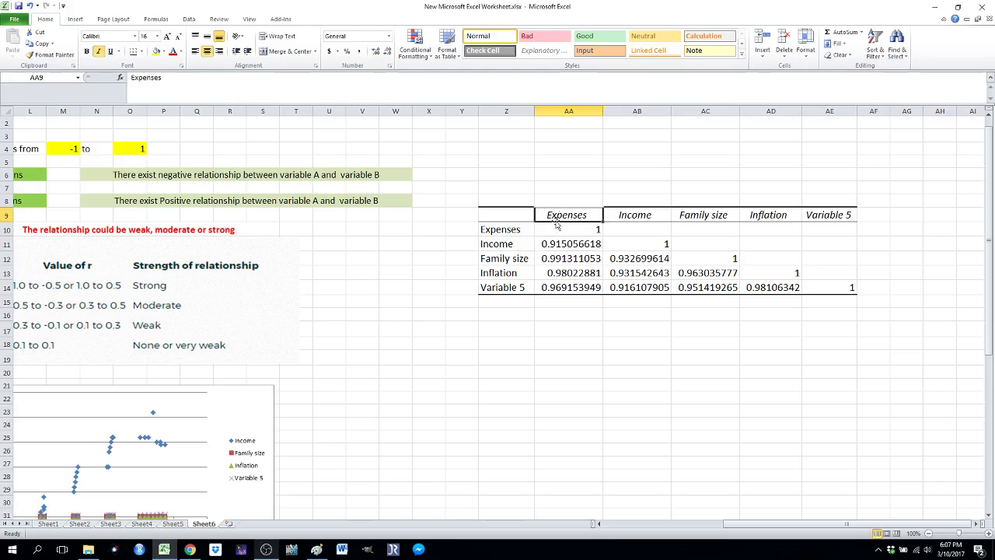
- Examine the correlation coefficients of Family size, Inflation and Variable 5 against Expenses in the matrix's Expenses column
click(509, 262)
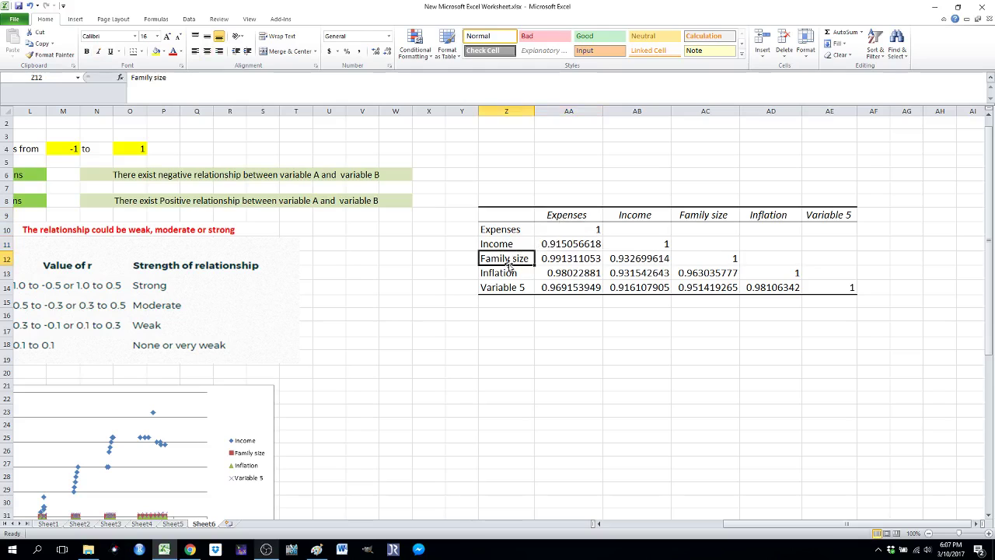
click(563, 261)
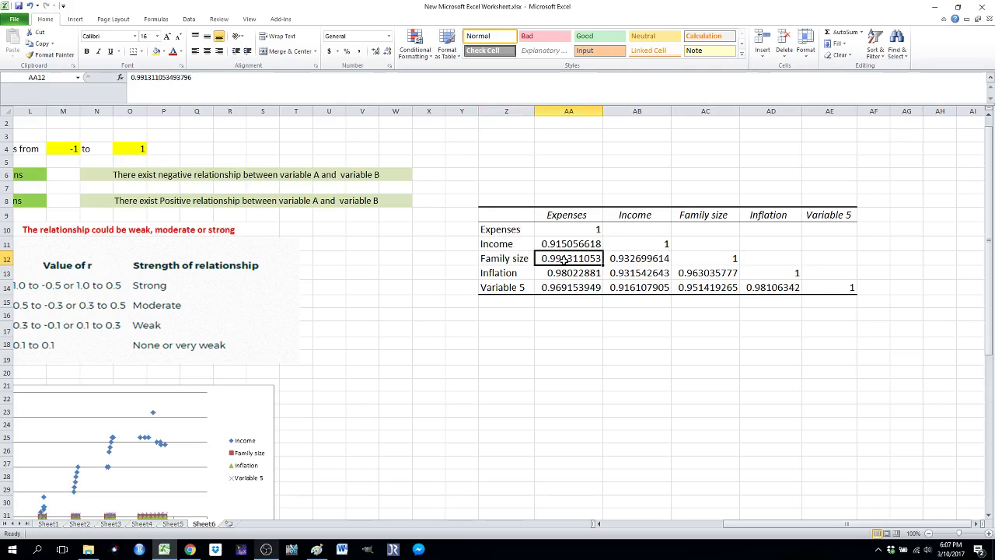
click(559, 218)
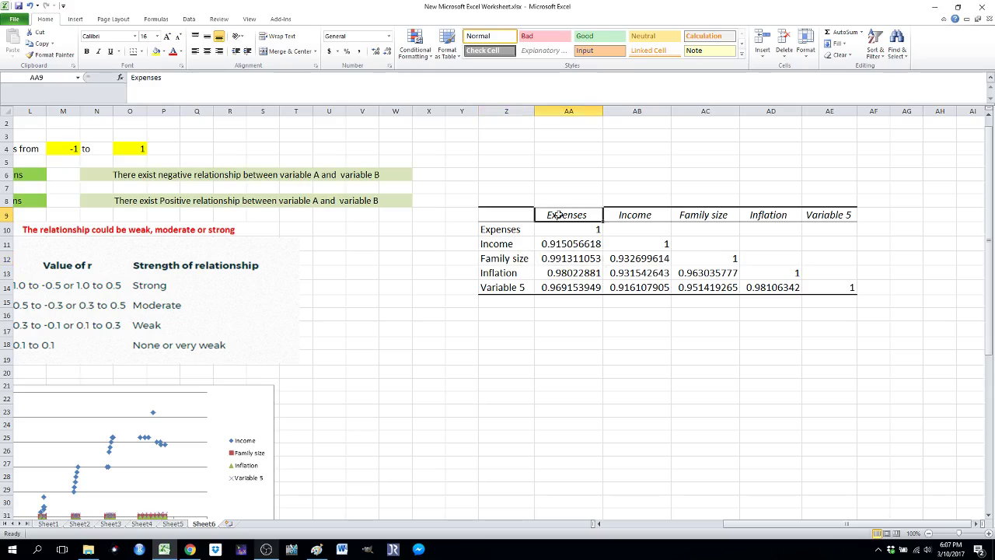
click(507, 273)
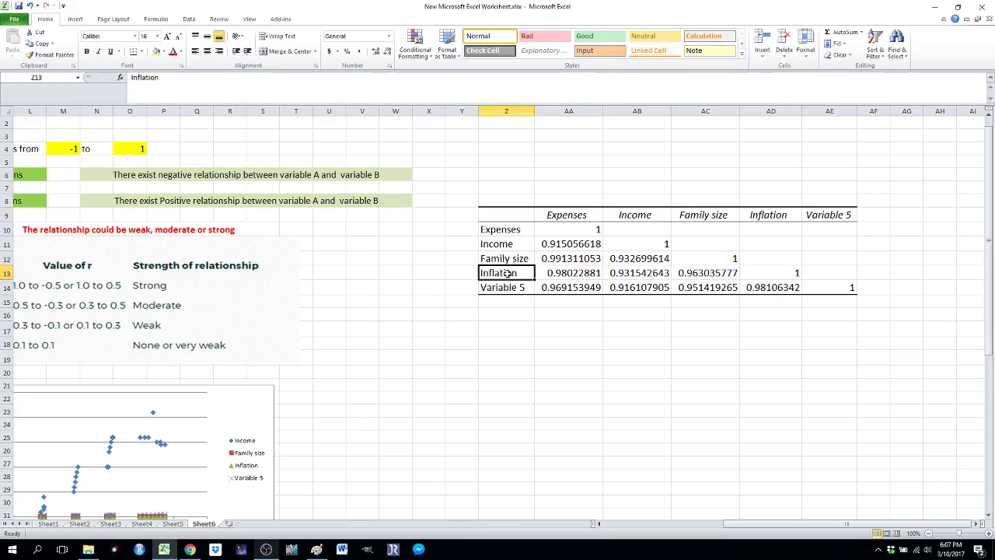
click(560, 274)
click(560, 217)
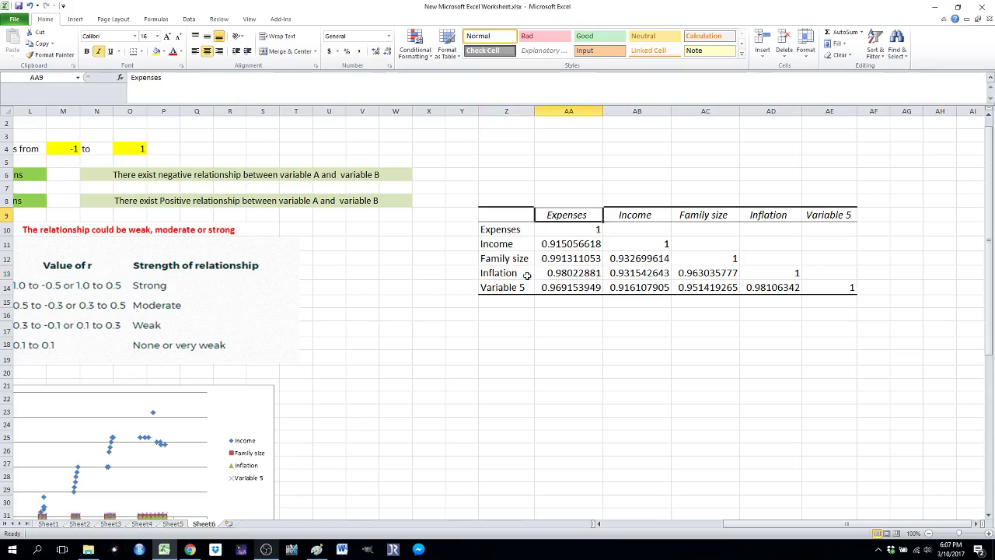
click(512, 292)
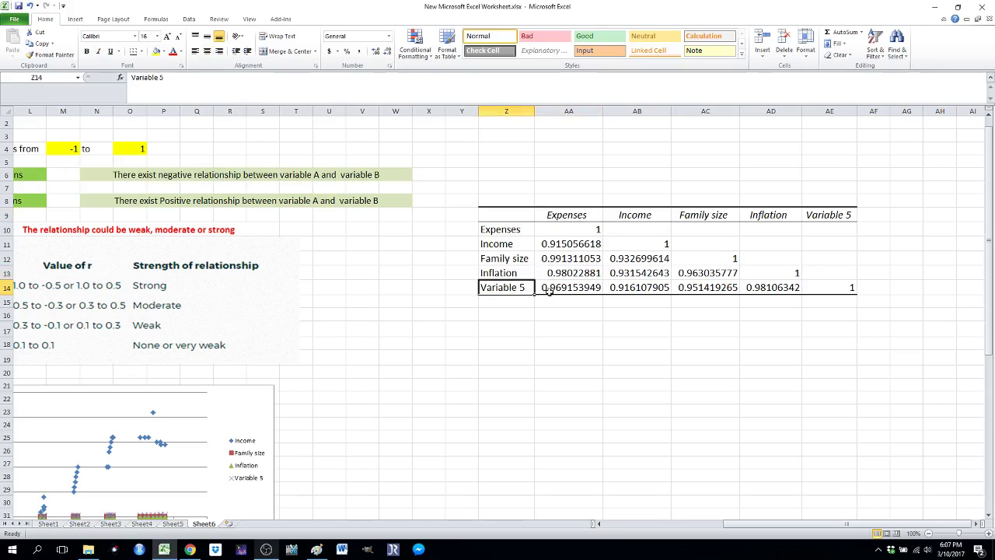
click(549, 291)
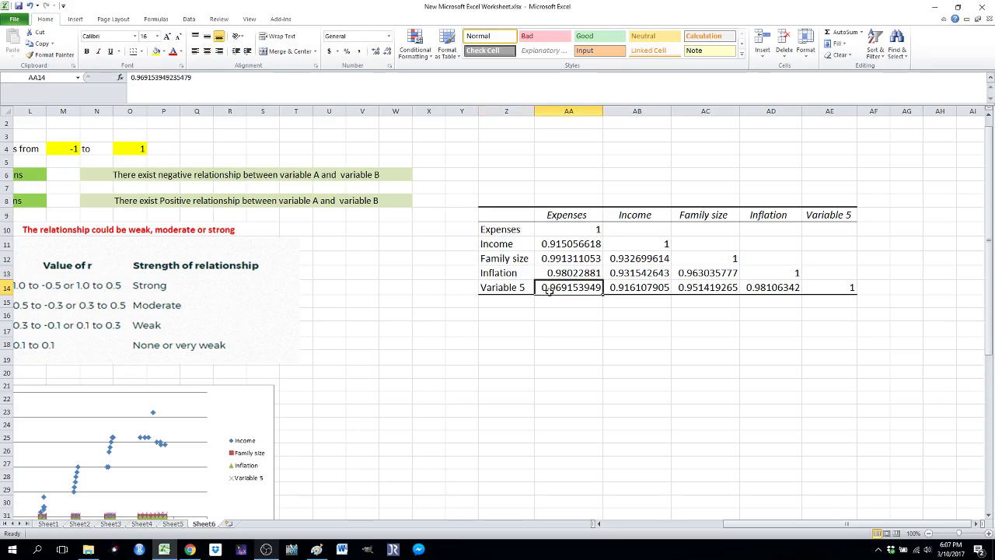